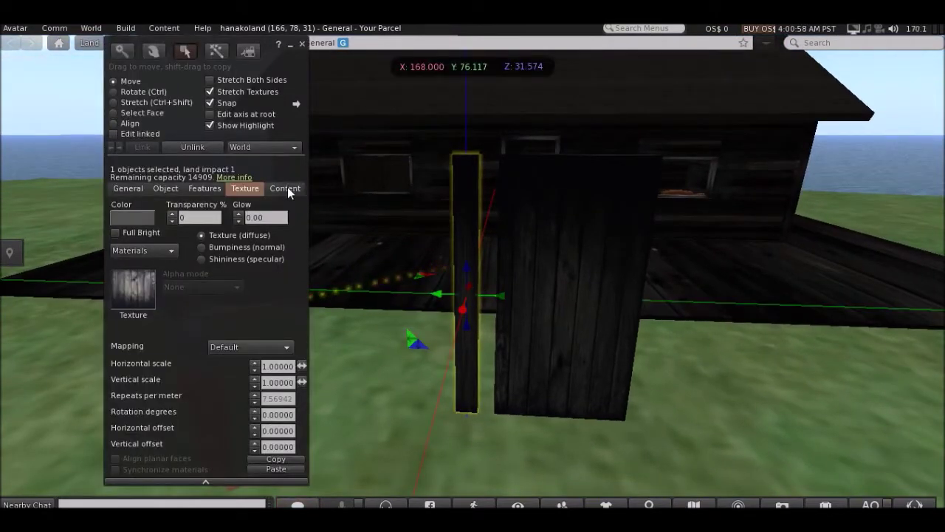
Step: Add a new script to the narrow wooden hinge post's contents and open it for editing
left_click(287, 189)
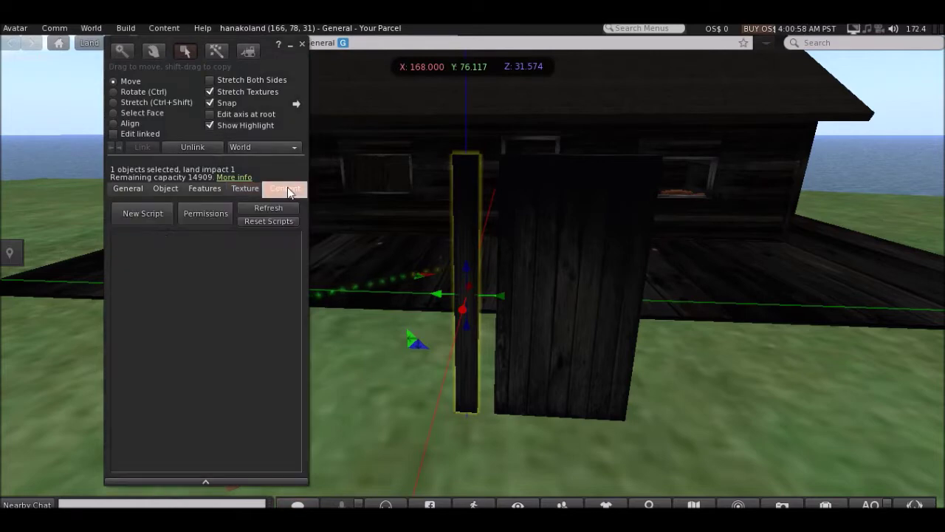
left_click(148, 213)
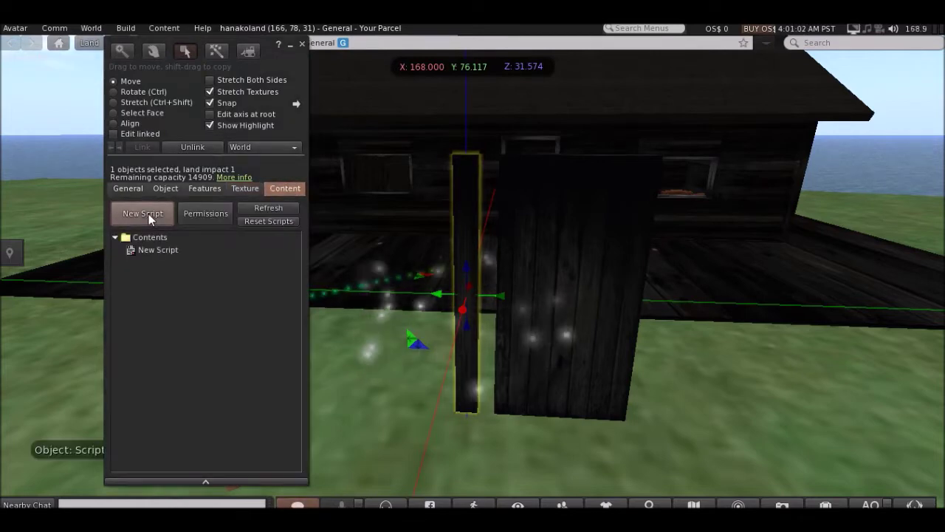
left_click(139, 250)
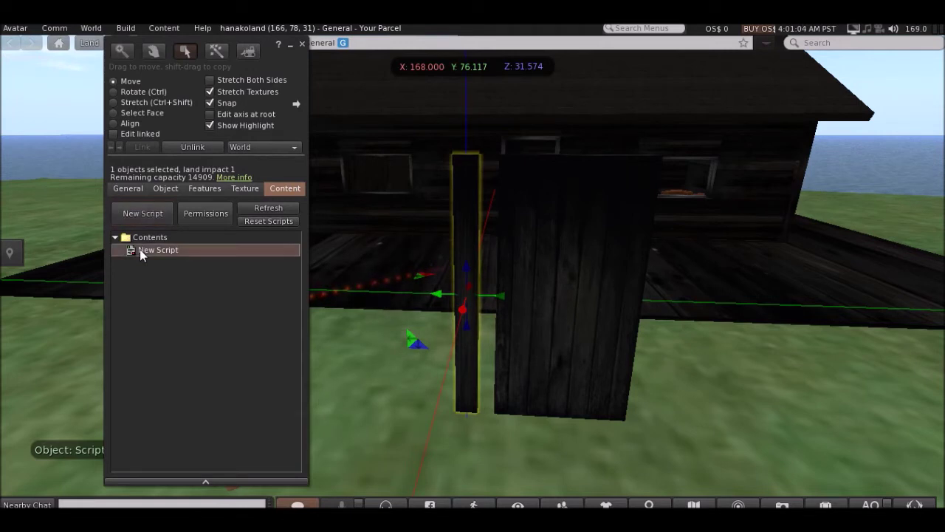
double_click(187, 251)
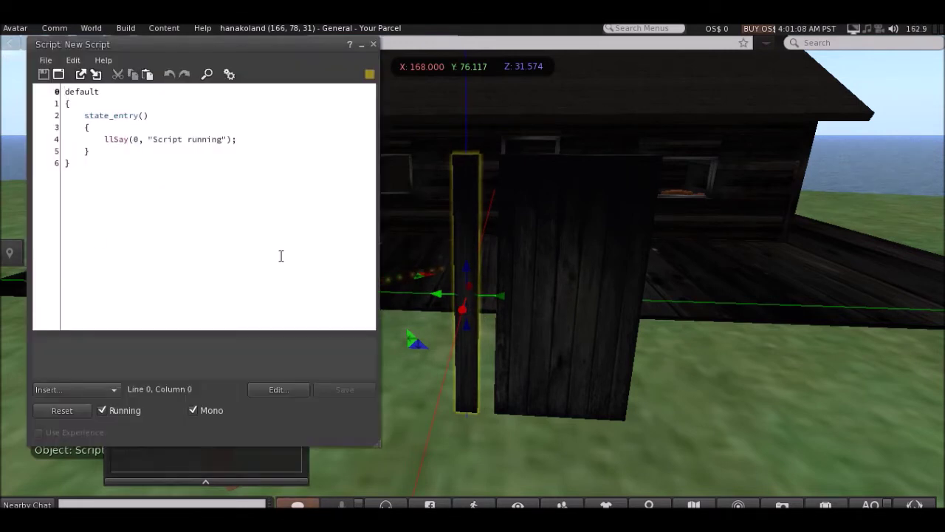
Step: Replace the default code with the copied door script, save it, and finish editing the hinge post
left_click_drag(98, 168, 65, 91)
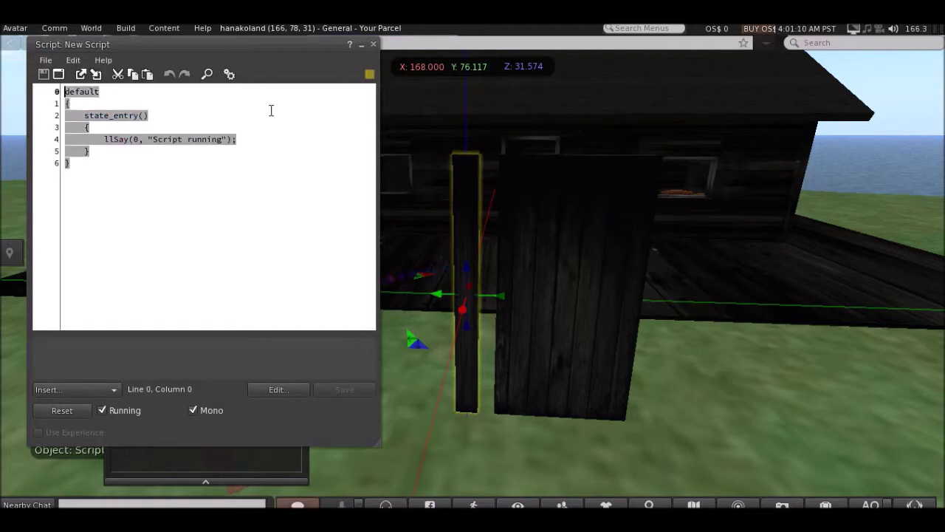
key("Delete")
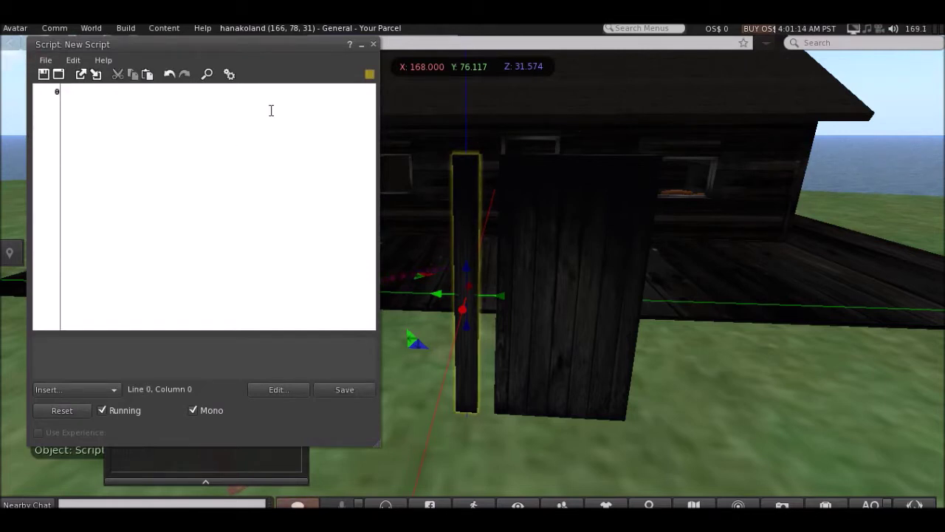
key("ctrl+v")
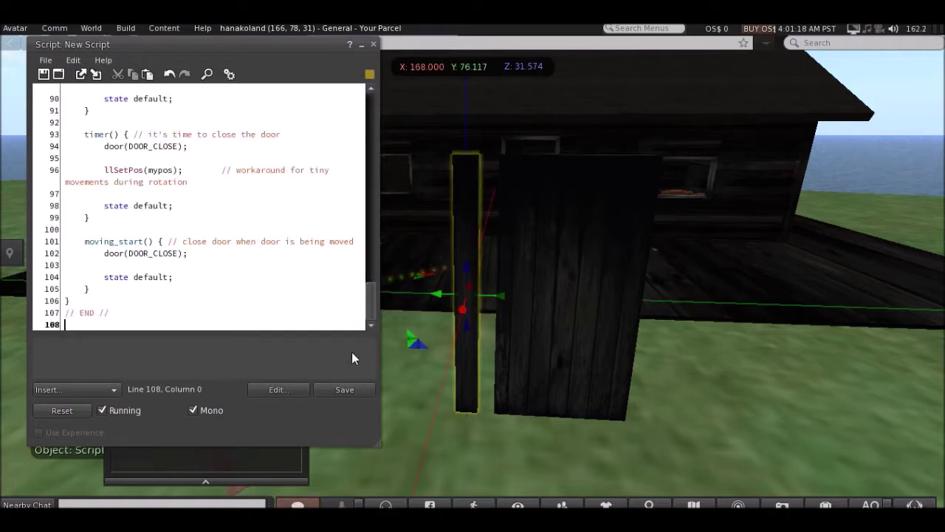
left_click(350, 389)
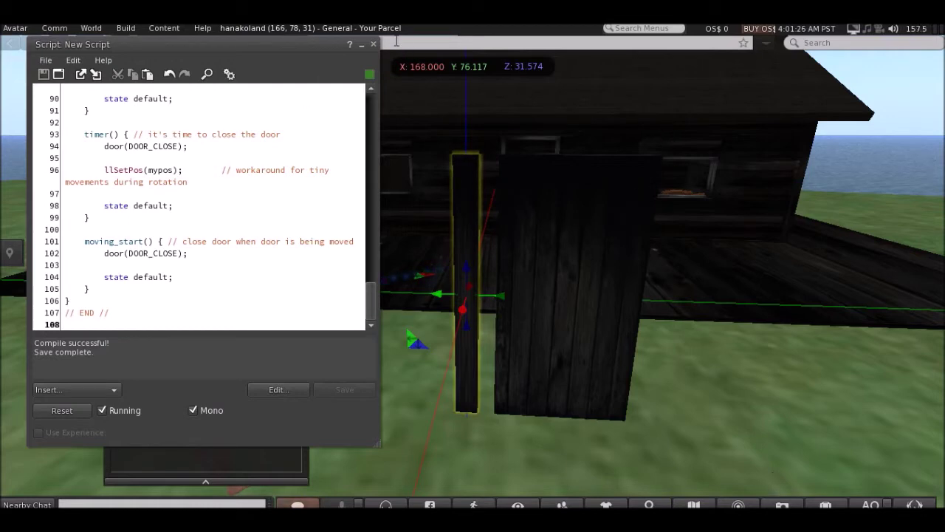
left_click(375, 45)
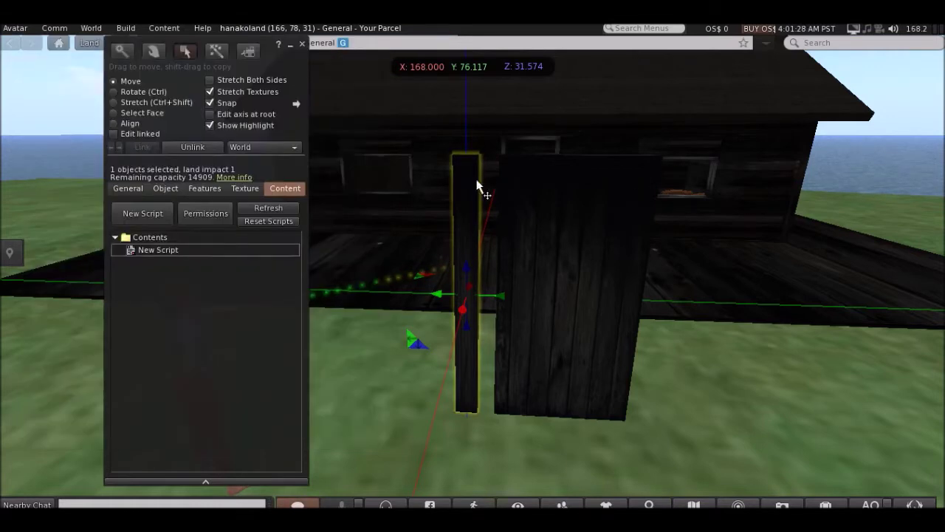
left_click(301, 45)
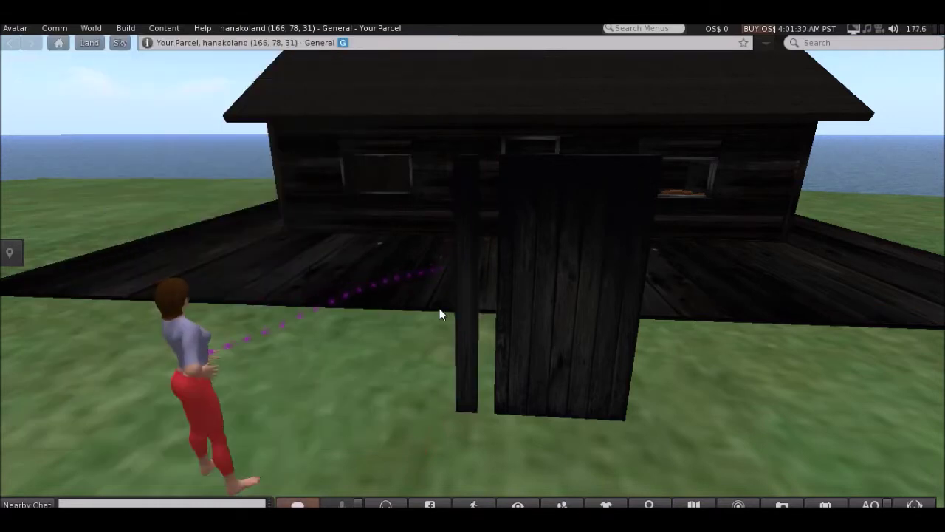
Step: Test the door script by touching the hinge post
left_click(471, 313)
left_click(471, 313)
left_click(472, 313)
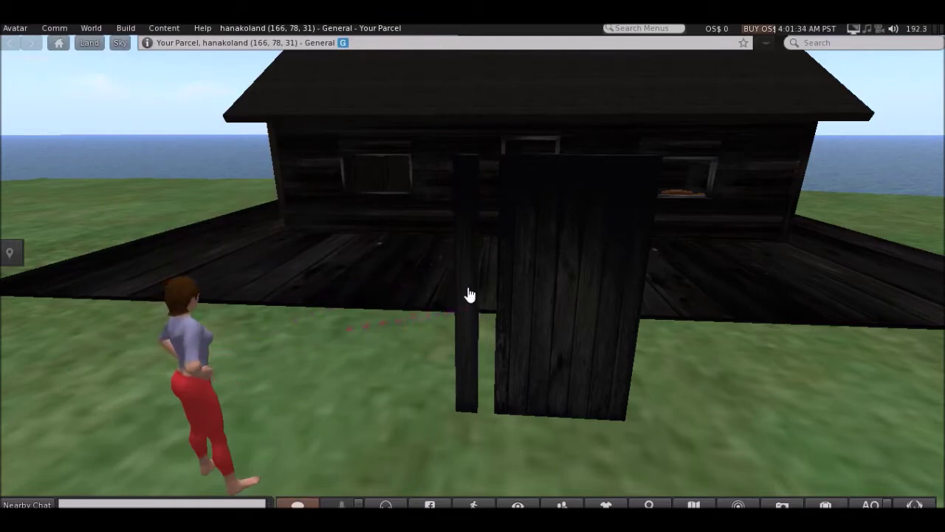
Step: Move the hinge post along the Y axis to 75.925 so it meets the door panel's edge
right_click(468, 290)
left_click(499, 319)
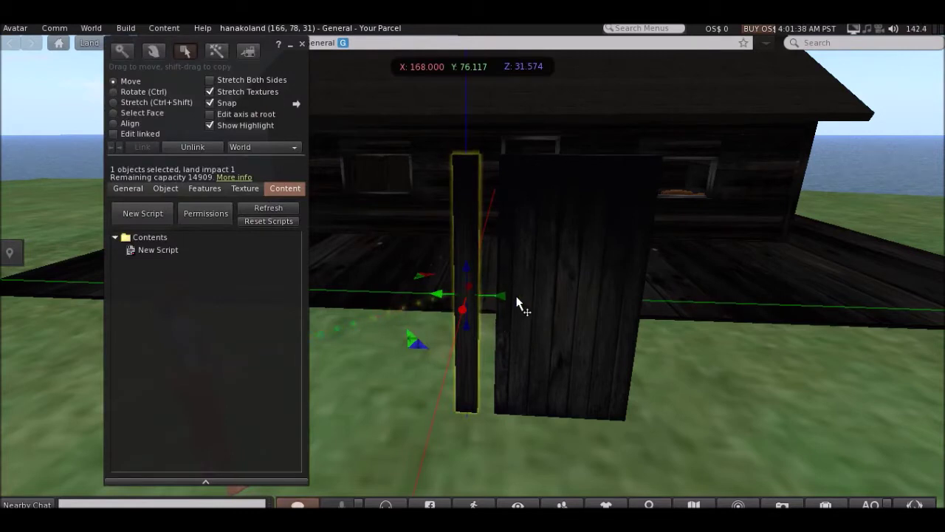
left_click_drag(500, 298, 521, 302)
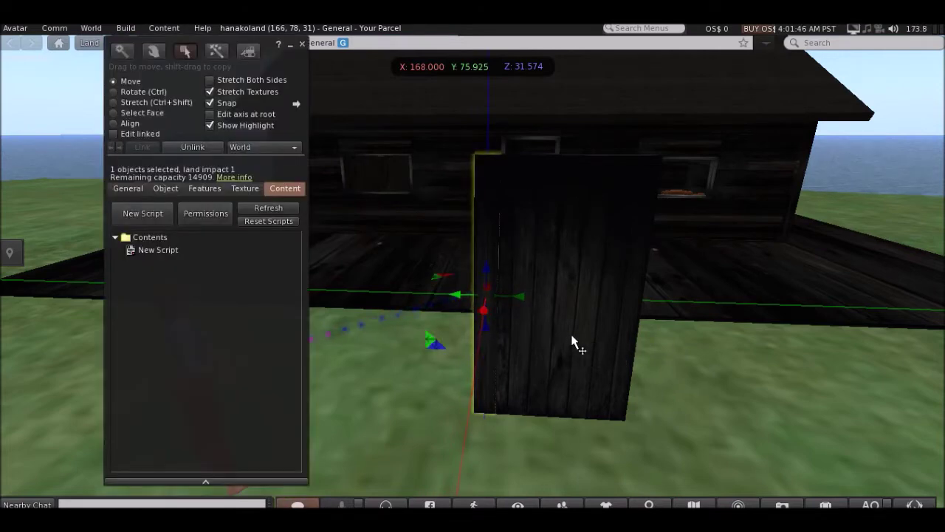
Step: Link the door panel and the hinge post into one object, selecting the hinge post last as root
right_click(572, 272)
left_click(609, 309)
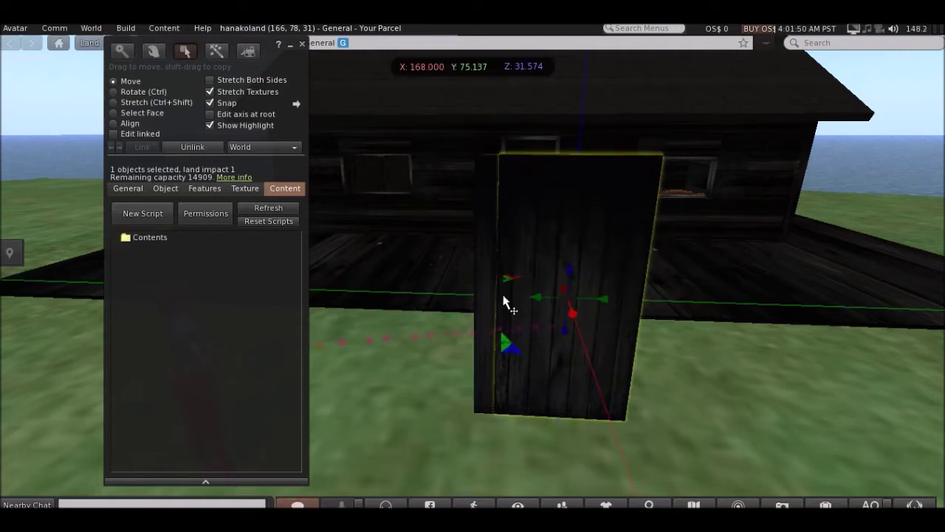
left_click(487, 263, "shift")
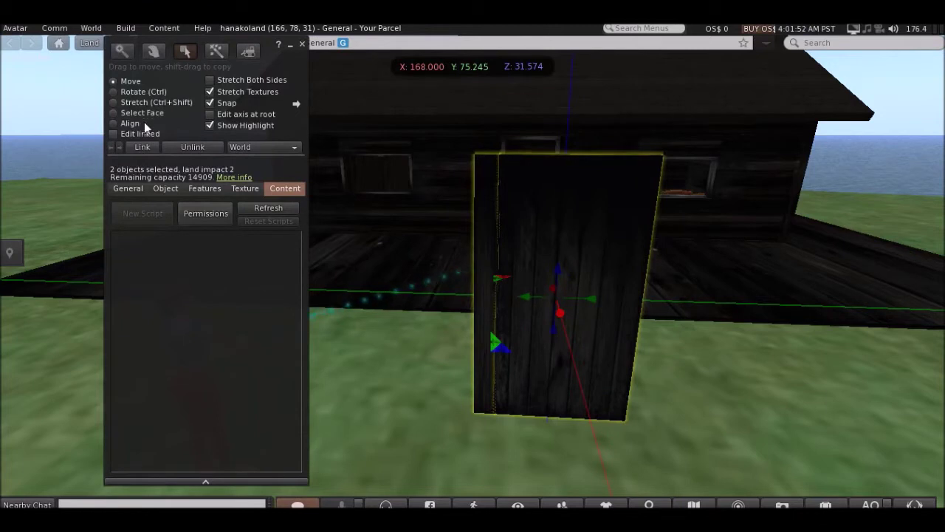
left_click(145, 144)
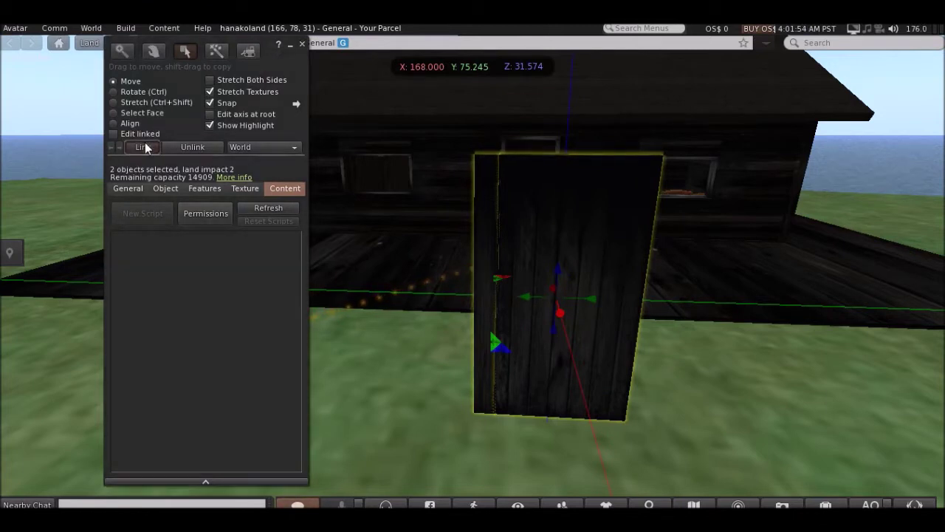
left_click(301, 46)
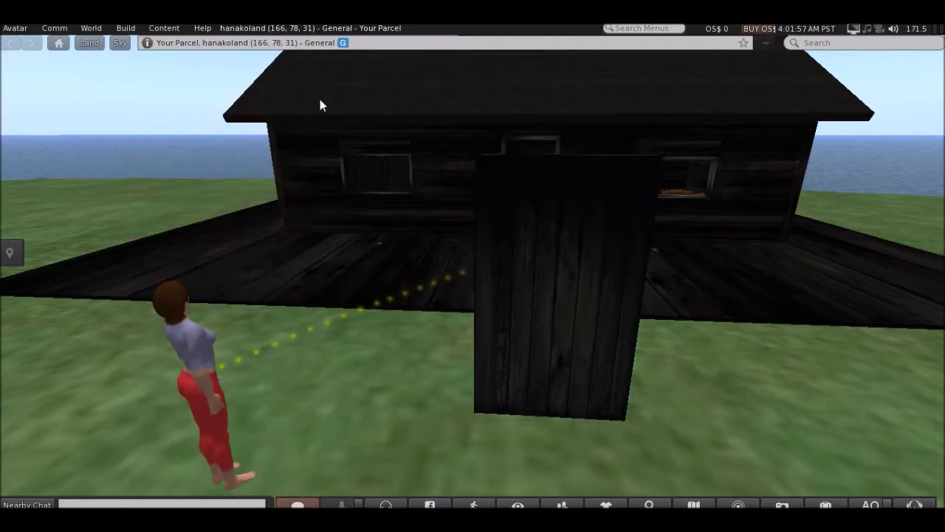
Step: Apply the Default Transparent Texture to only the hinge post part of the linked door
right_click(494, 291)
left_click(532, 325)
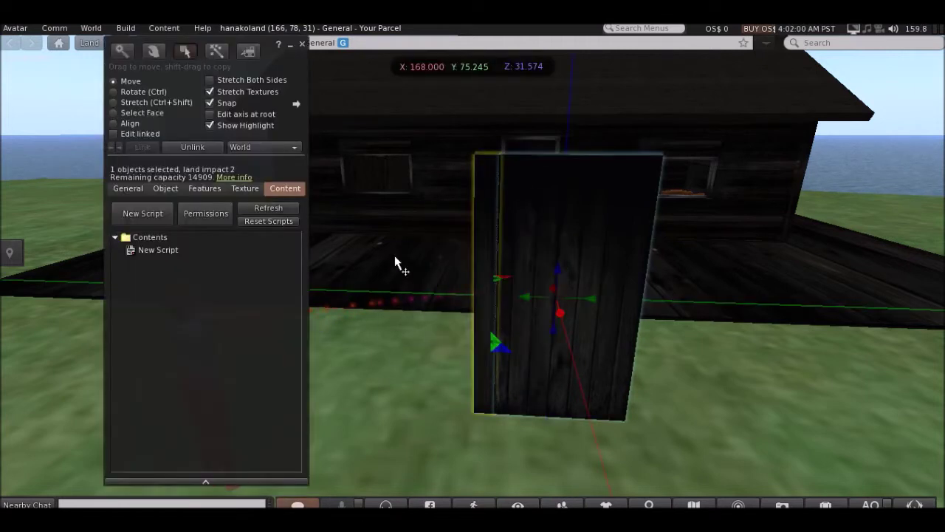
left_click(114, 133)
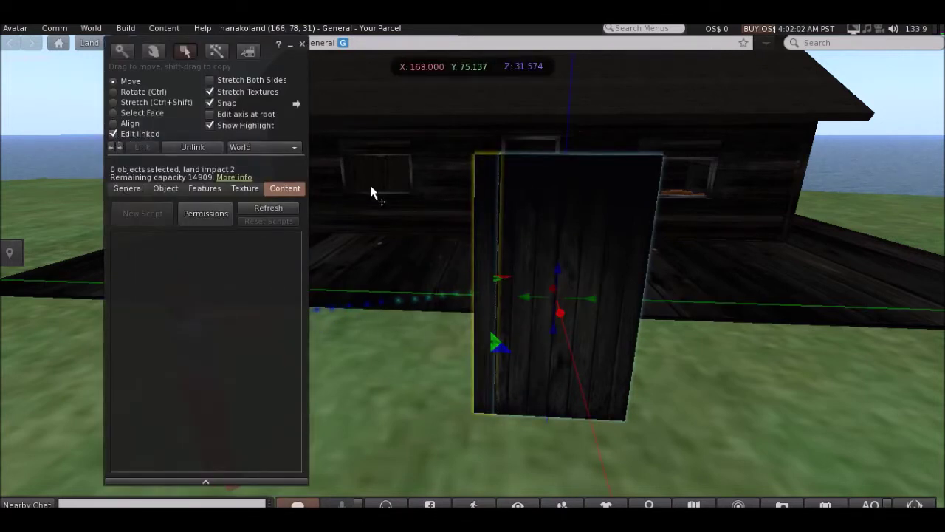
left_click(484, 269)
key("ctrl+3")
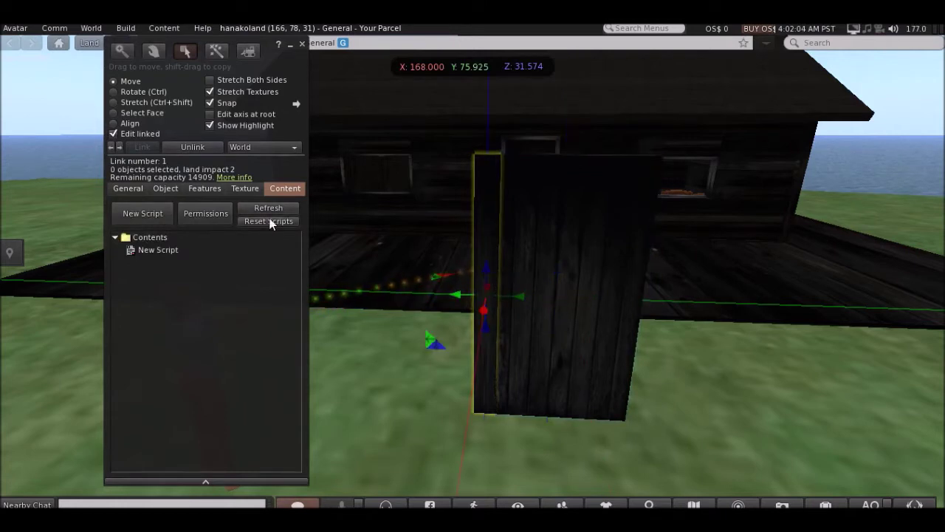
left_click(248, 189)
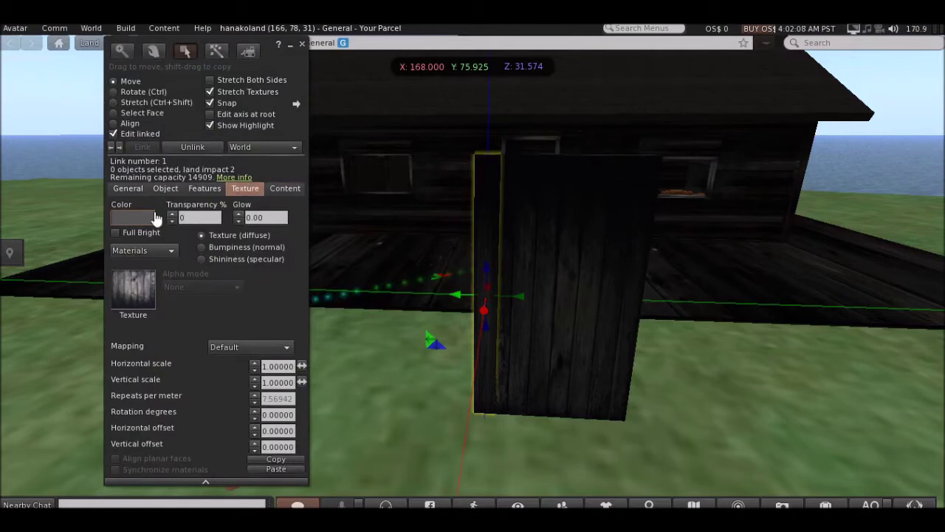
left_click(151, 280)
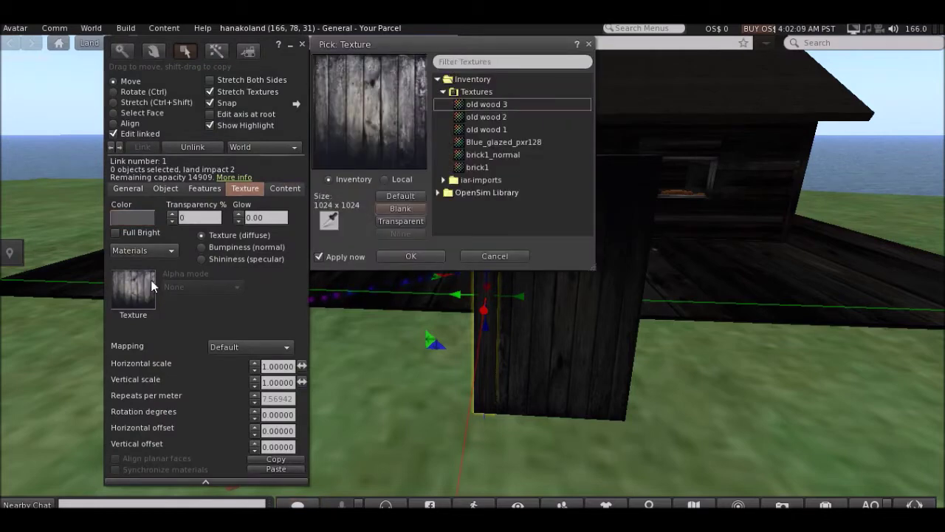
left_click(557, 63)
type("tra")
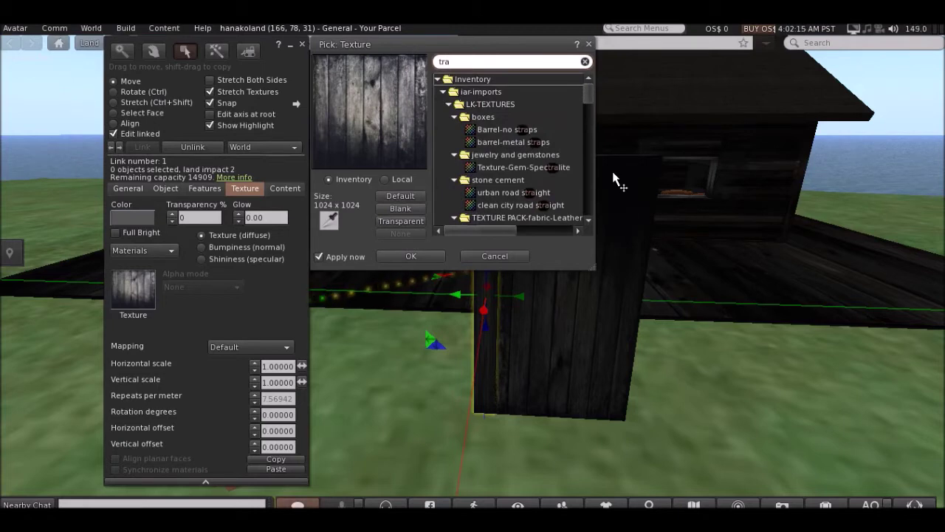
type("n")
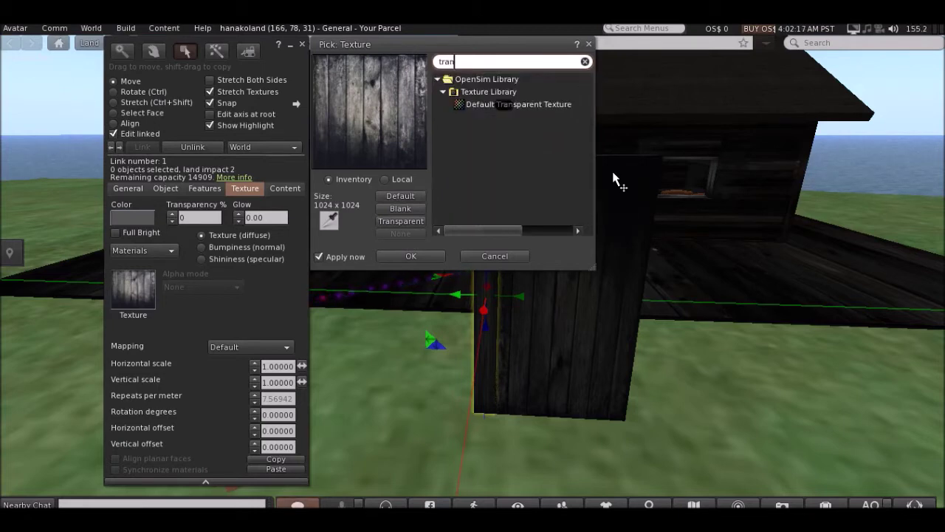
left_click(526, 105)
left_click(411, 256)
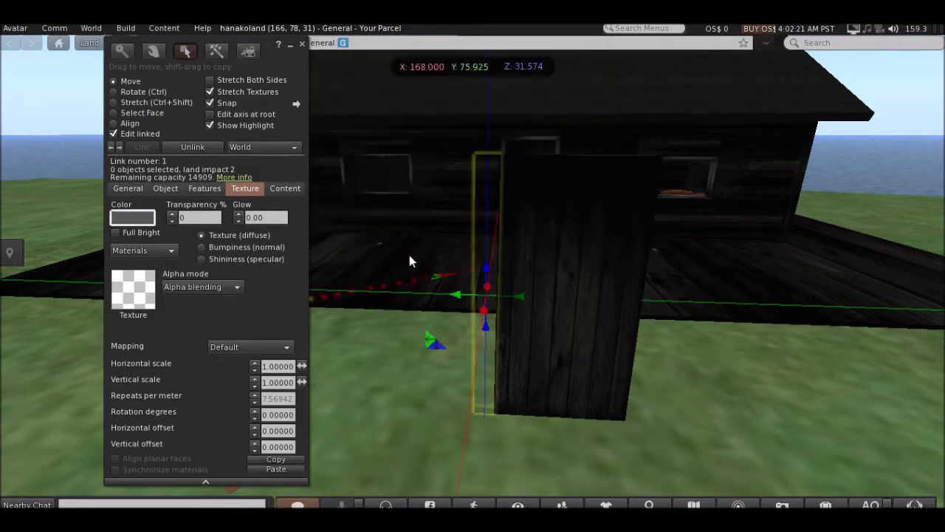
left_click(301, 45)
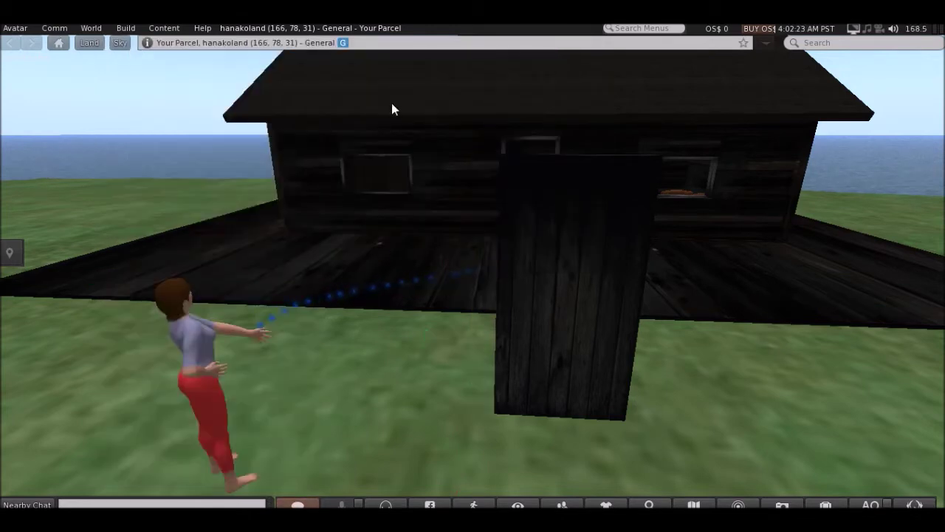
Step: Open the linked door for editing from a view of its narrow edge
left_click_drag(613, 293, 472, 275, "ctrl+alt")
right_click(473, 271)
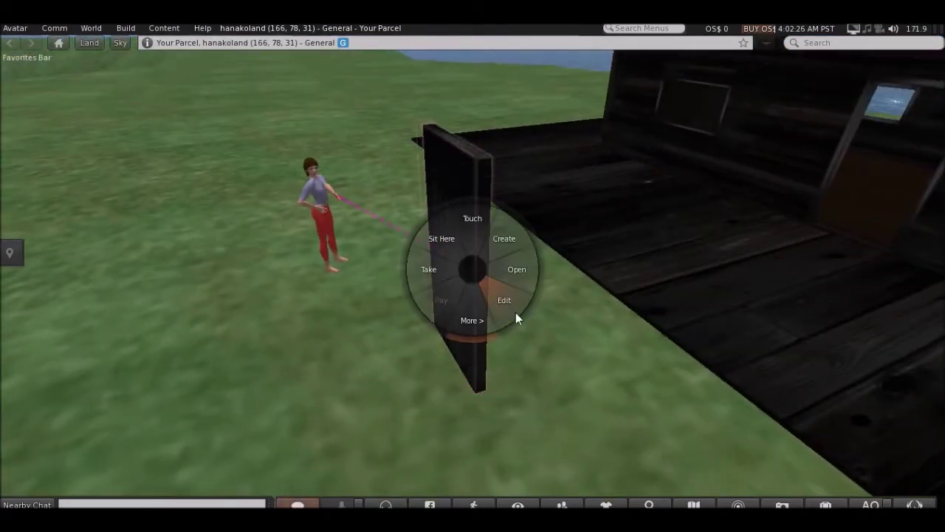
left_click(518, 312)
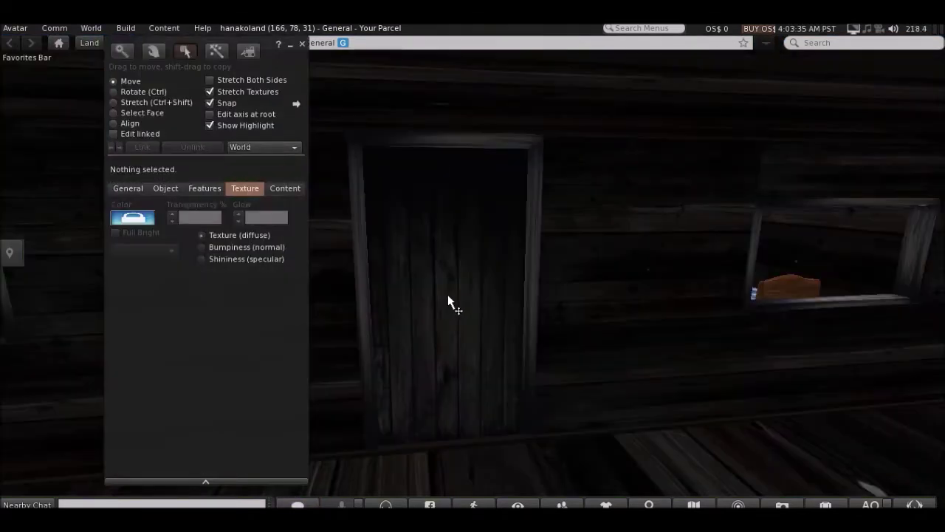
Step: Nudge the door within the cabin's door frame along the Y axis to 75.277 and check its fit
right_click(449, 295)
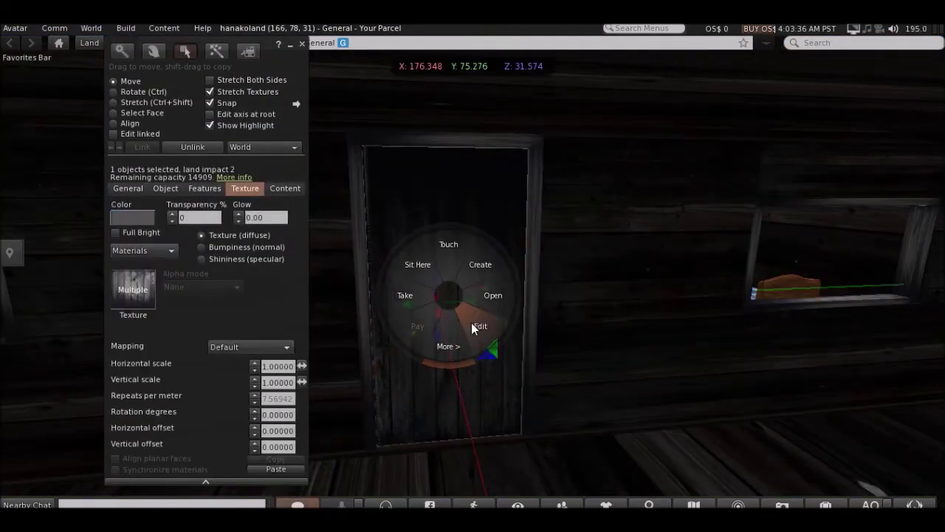
left_click(481, 323)
left_click_drag(468, 299, 469, 305)
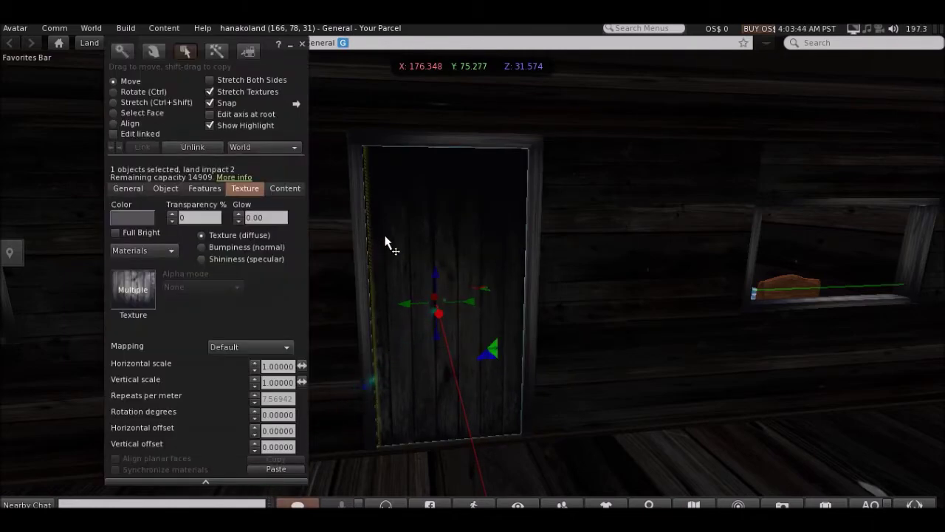
key("Escape")
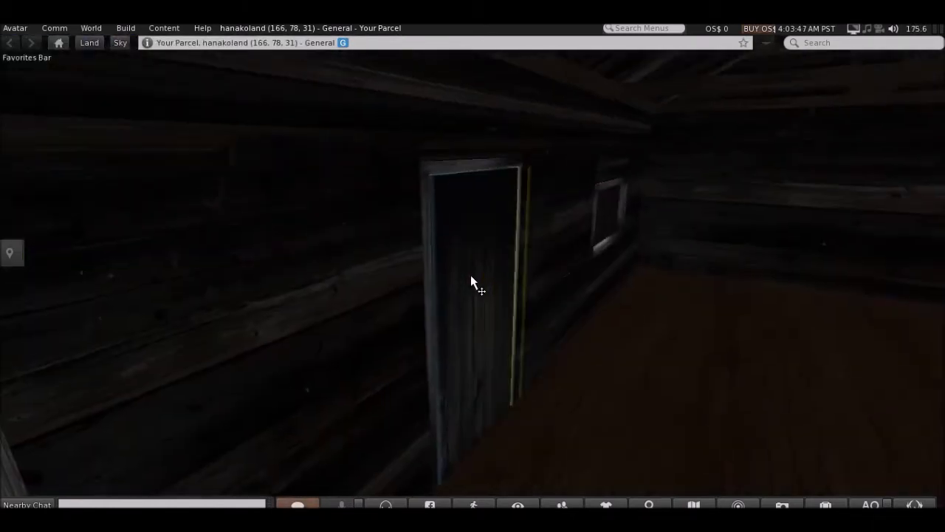
left_click_drag(471, 274, 470, 275, "alt")
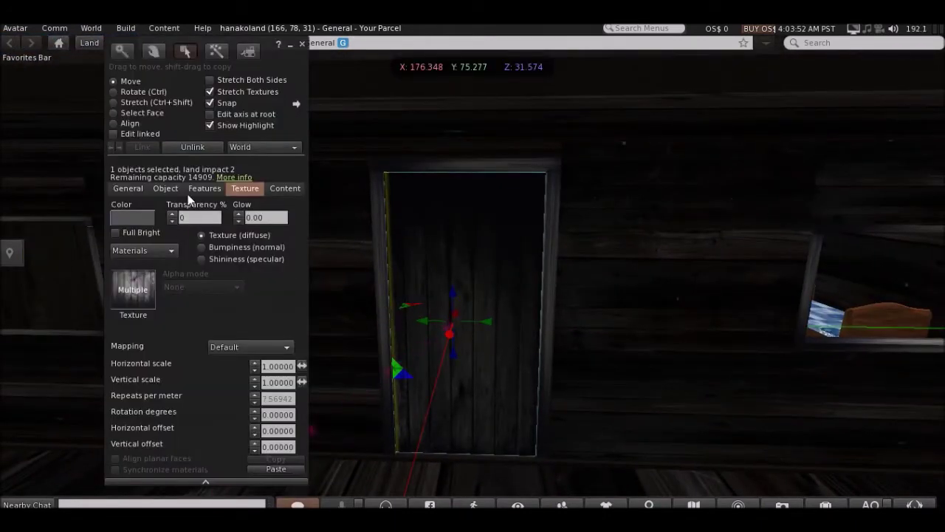
Step: Open the door script stored in the linked door's contents and reset it
left_click(285, 188)
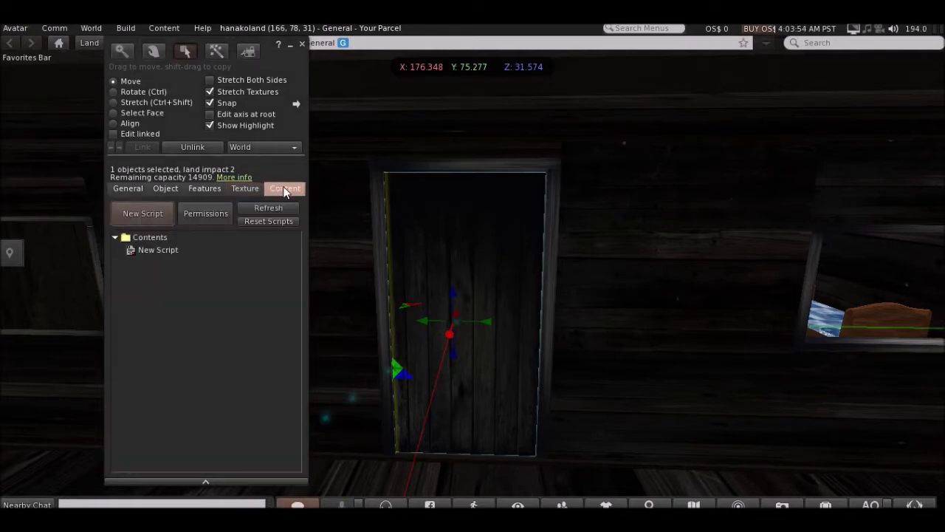
double_click(158, 252)
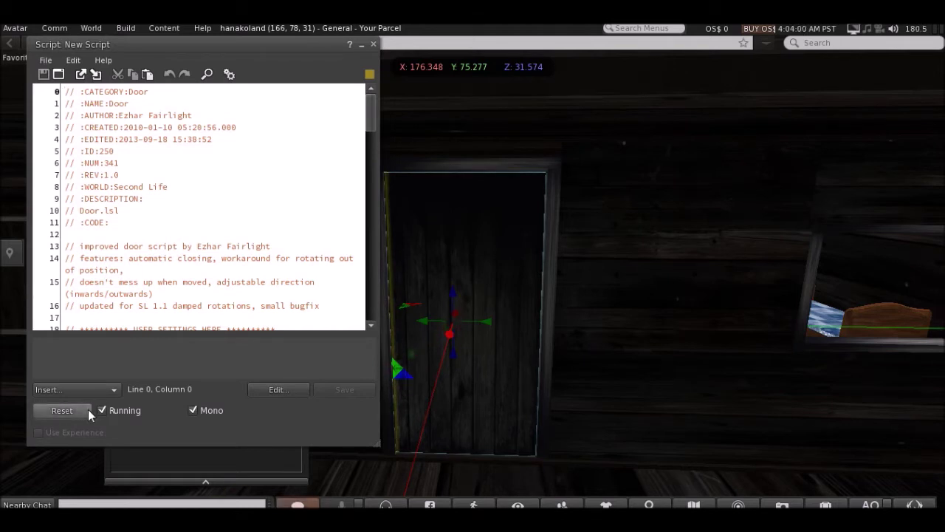
left_click(65, 411)
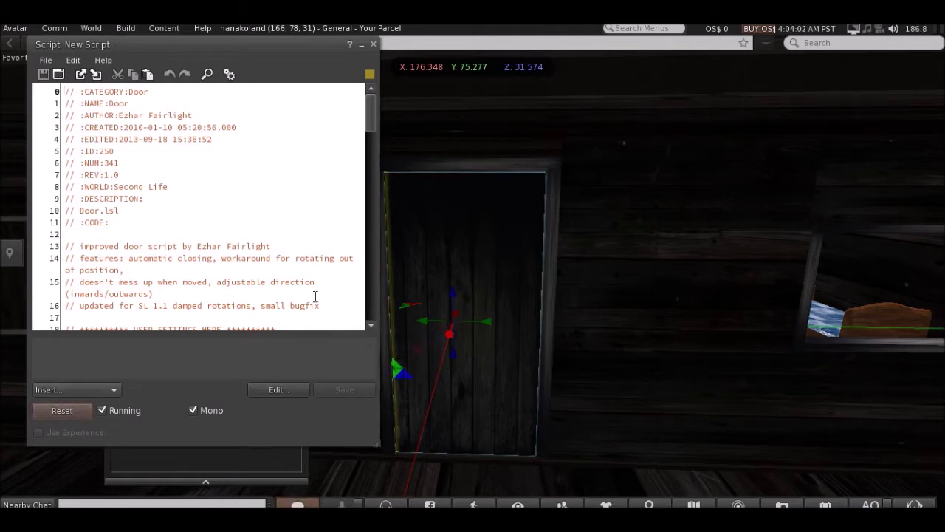
Step: Close the script and the object editor, and touch the cabin door repeatedly to test how it swings
left_click(374, 44)
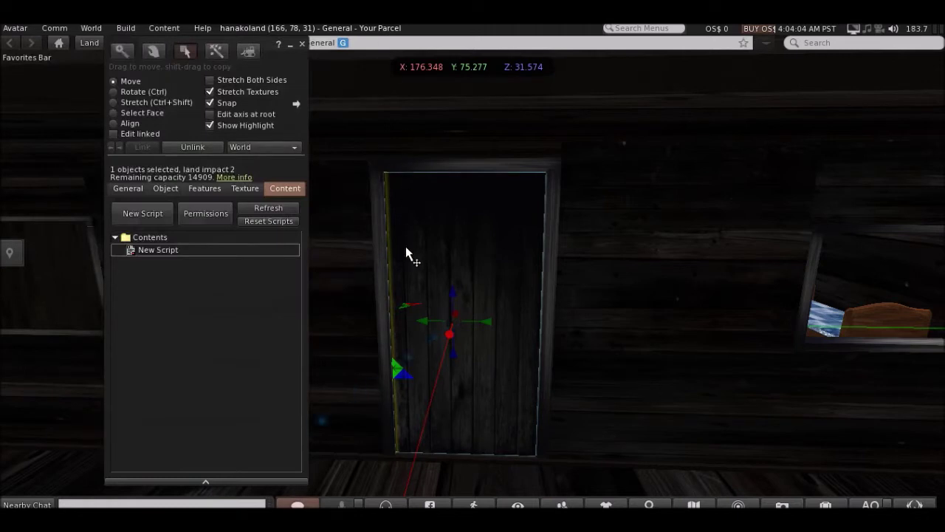
left_click(301, 45)
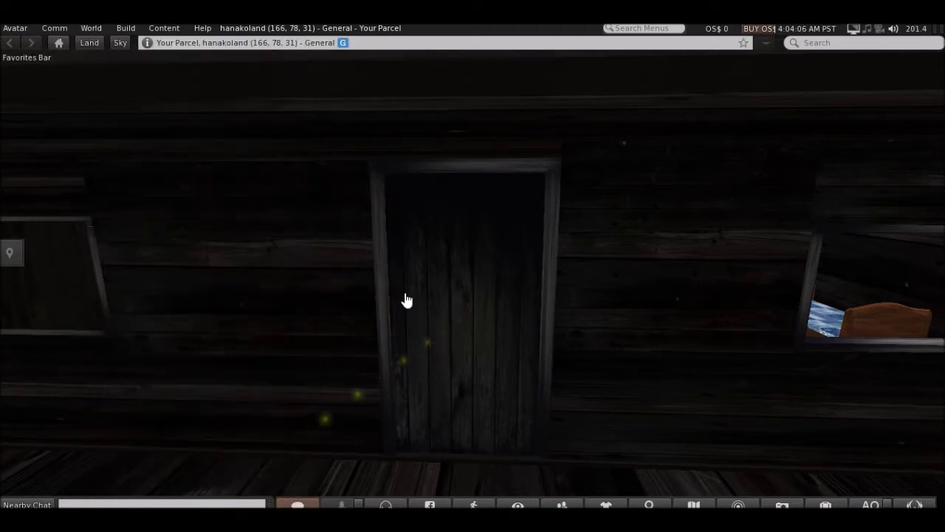
key("Escape")
left_click(474, 340)
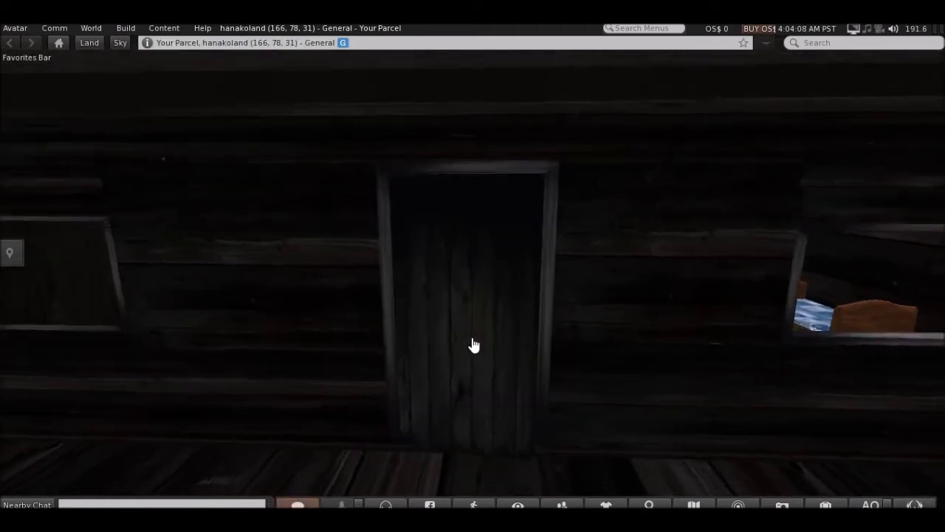
left_click(486, 334)
left_click(466, 337)
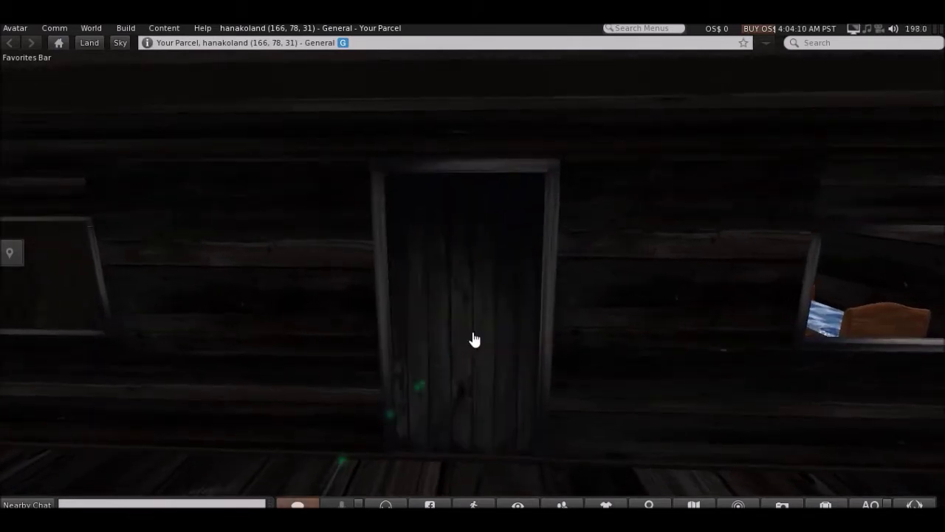
left_click(472, 336)
left_click(456, 335)
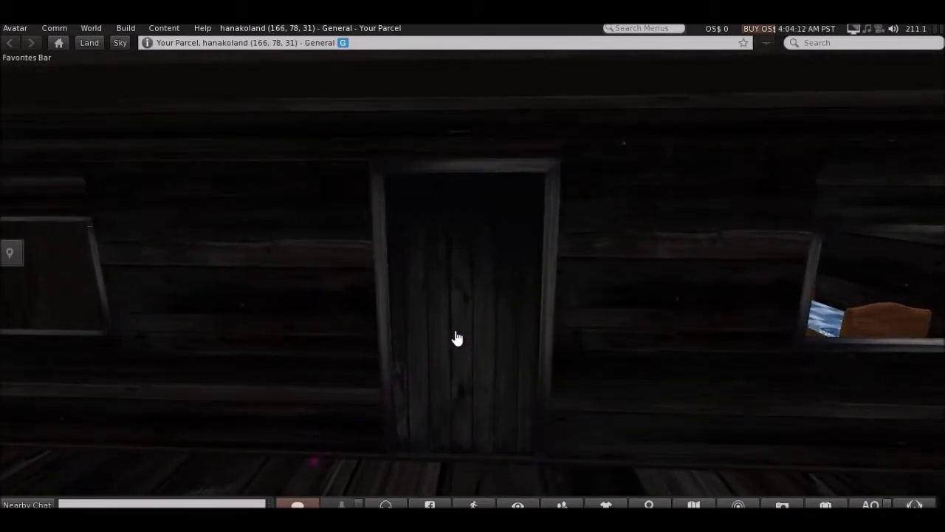
key("Escape")
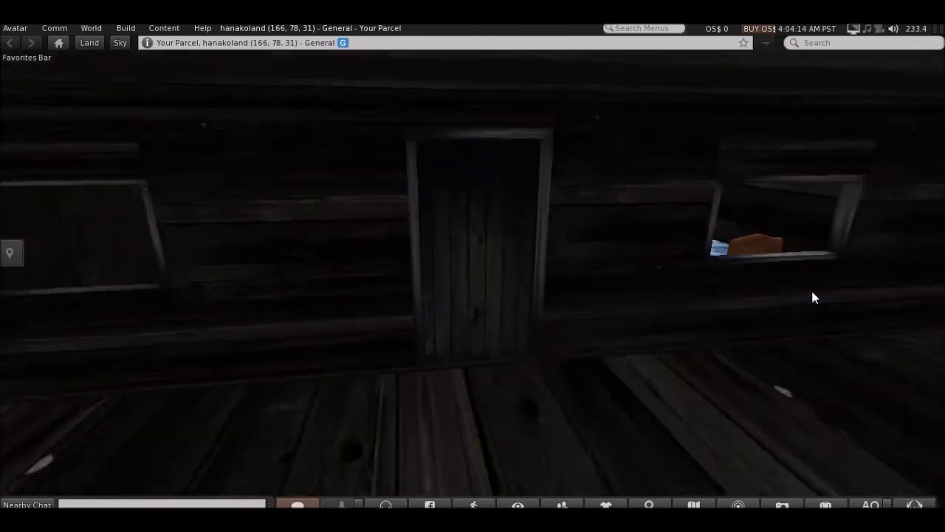
Step: Walk the avatar up to the cabin door, open it and go inside the cabin
key("Left")
key("Up")
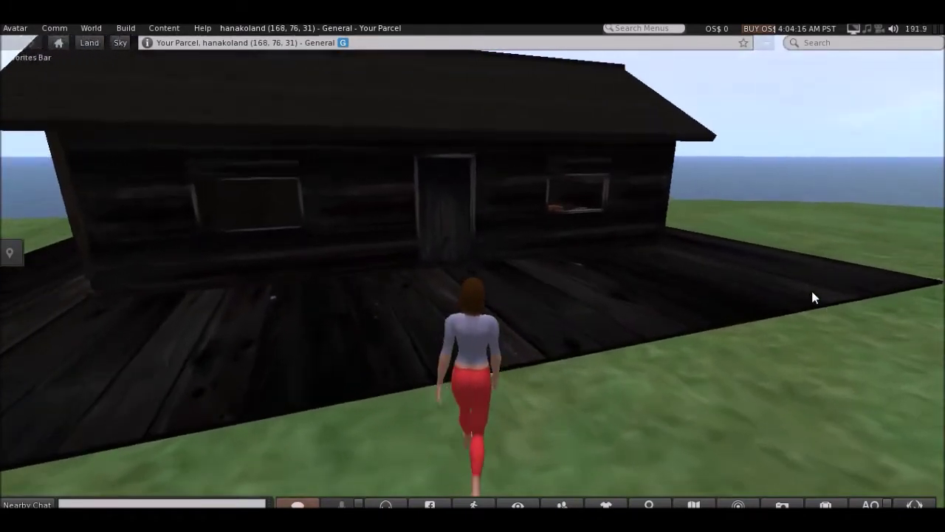
key("Left")
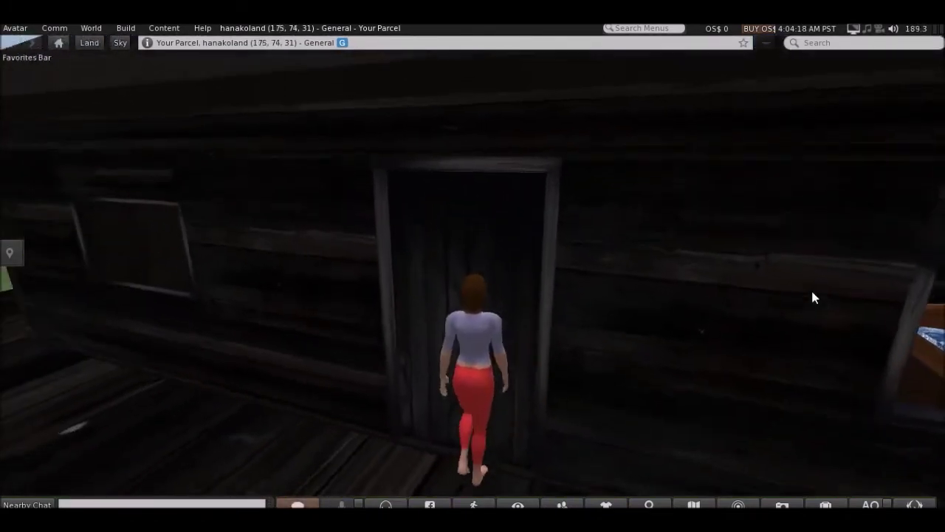
left_click(543, 232)
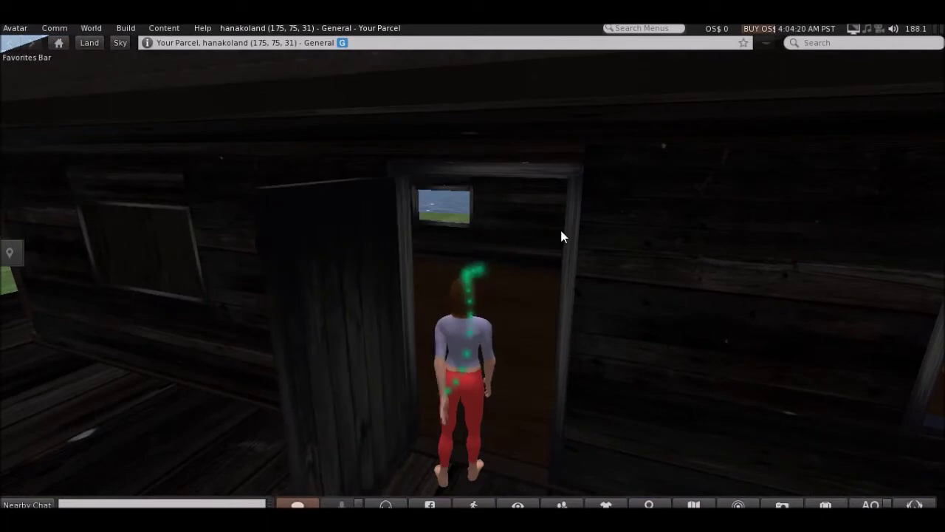
key("Up")
key("Up")
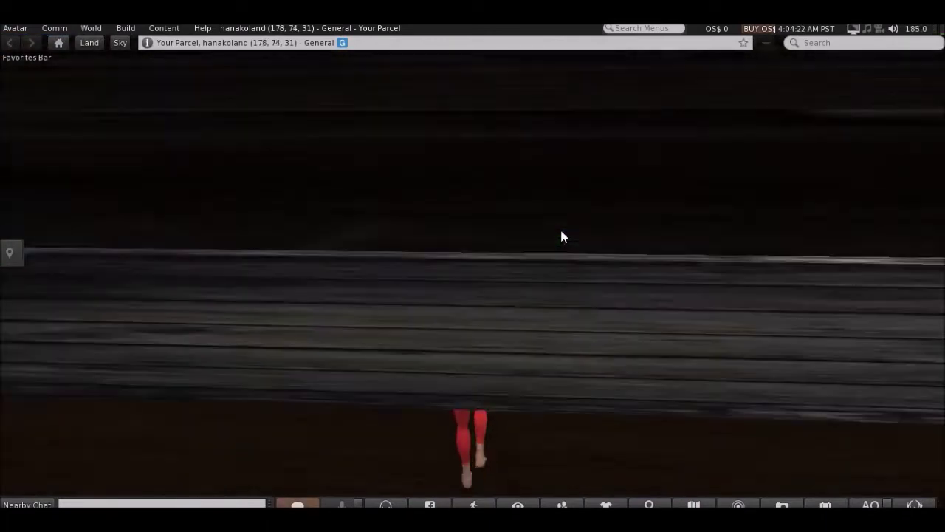
Step: Turn the avatar around inside the cabin, open the door from within and head out through it
key("Left")
key("Left")
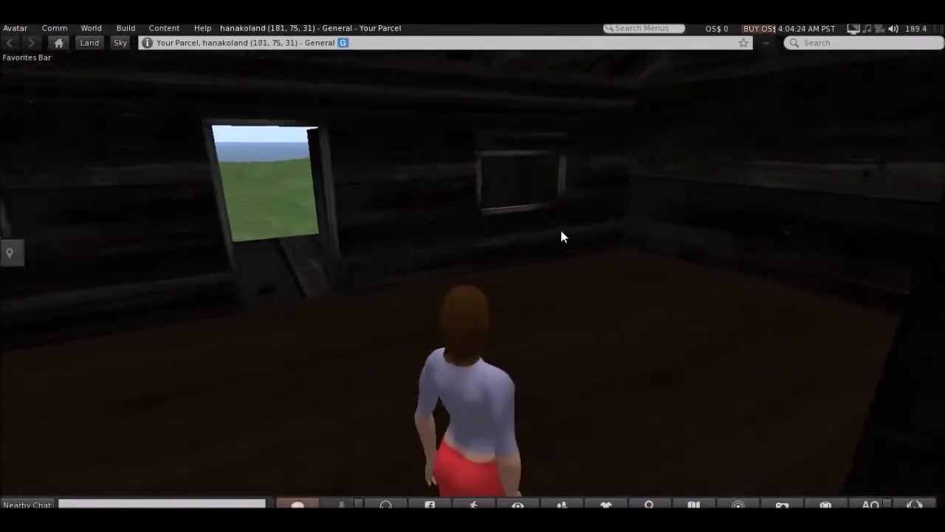
key("Up")
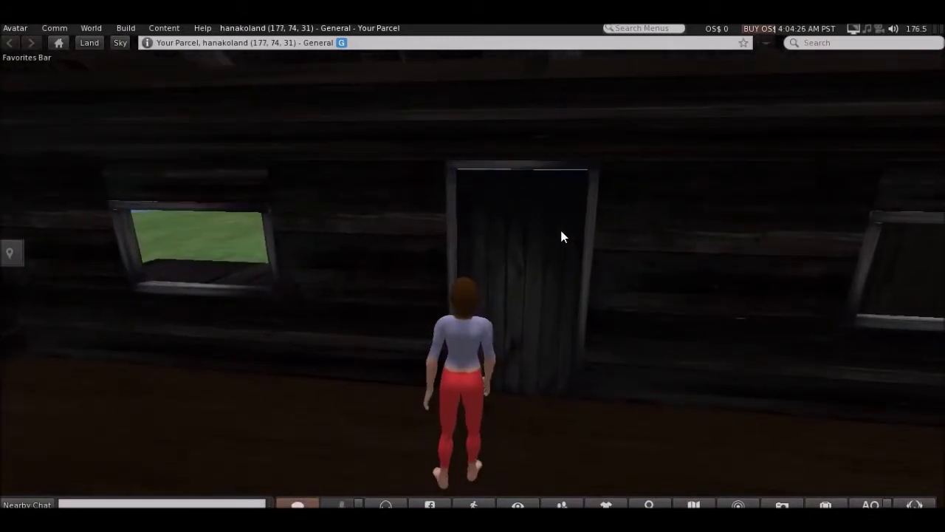
left_click(527, 253)
key("Right")
key("Up")
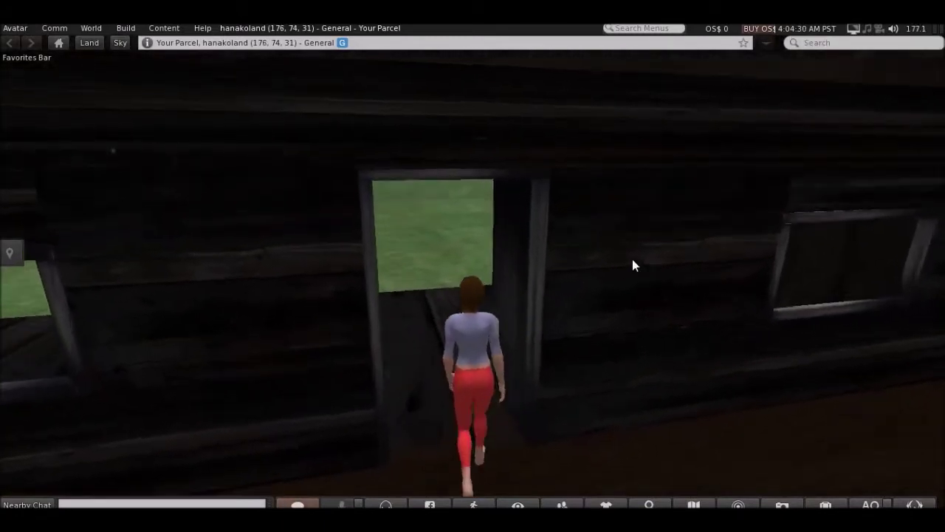
Step: Walk the avatar across the porch to the shuttered window beside the door
key("Right")
key("Up")
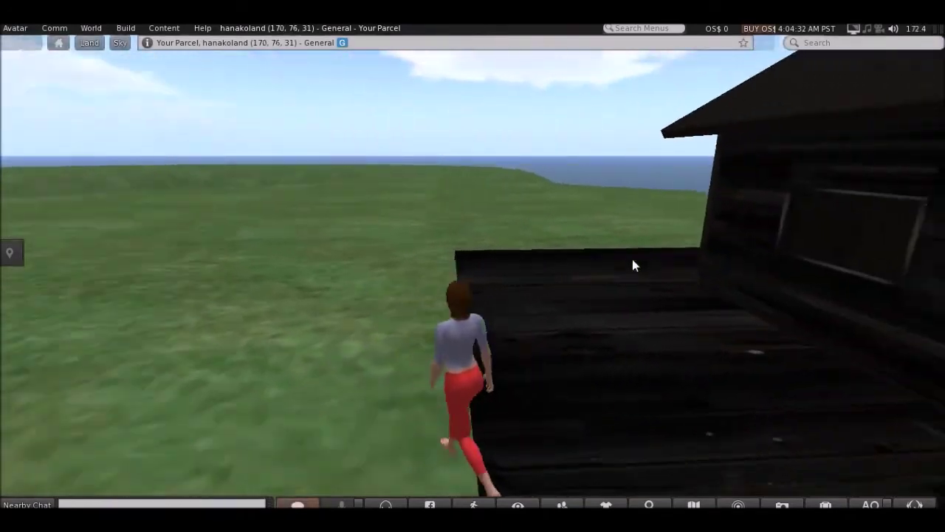
key("Right")
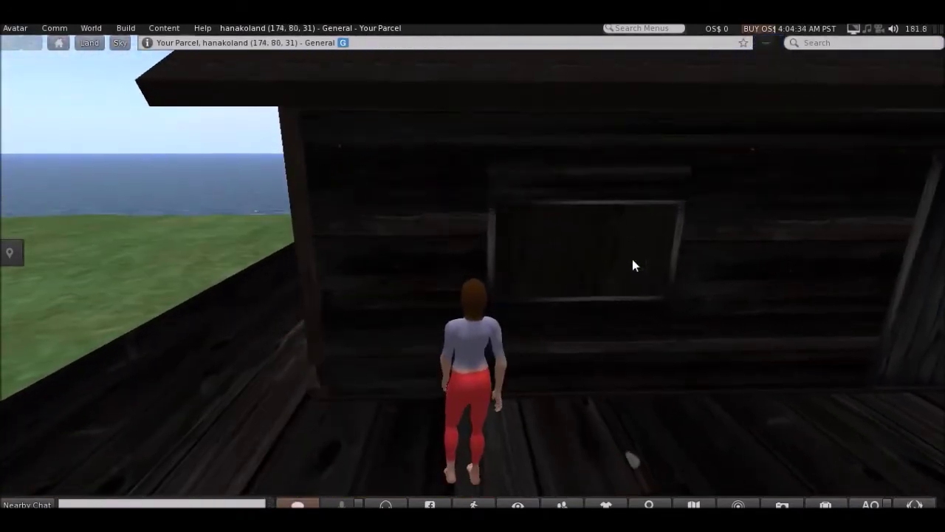
Step: Select both window shutters together and pull them out of the wall along the X axis to 174.903
left_click_drag(586, 318, 473, 278, "ctrl+alt")
scroll(471, 286, "up", 3)
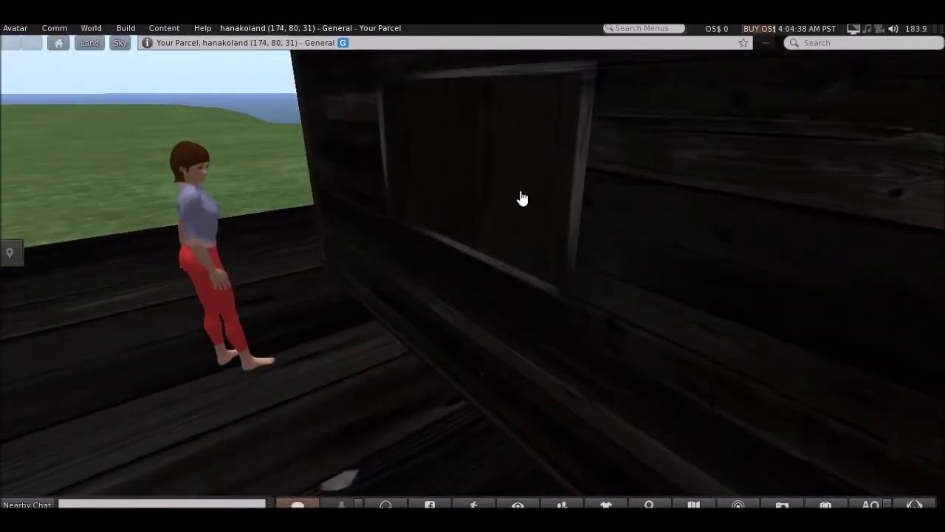
right_click(522, 198)
left_click(561, 220)
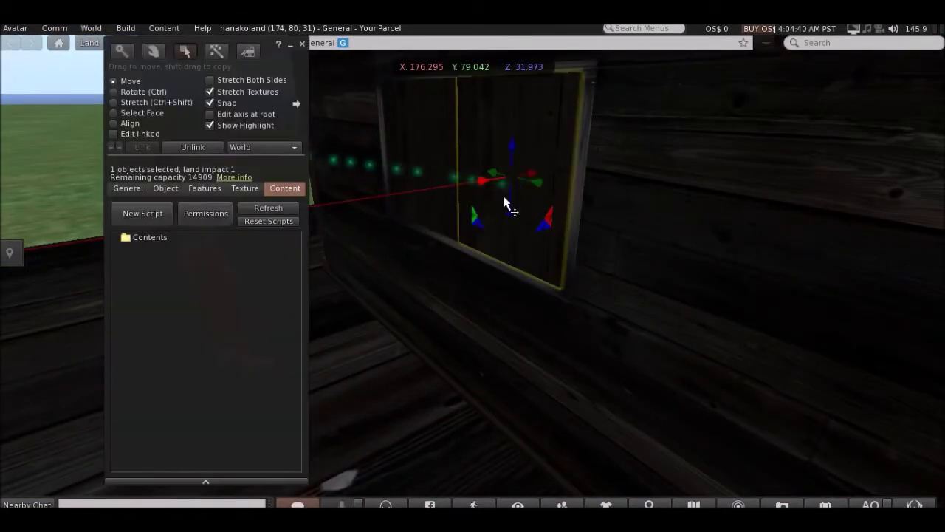
left_click(430, 150, "shift")
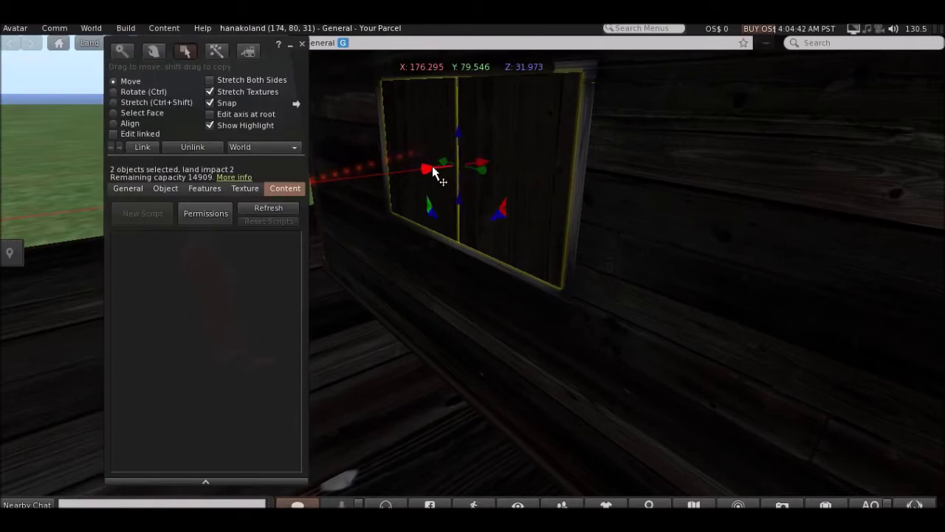
left_click_drag(433, 172, 169, 226)
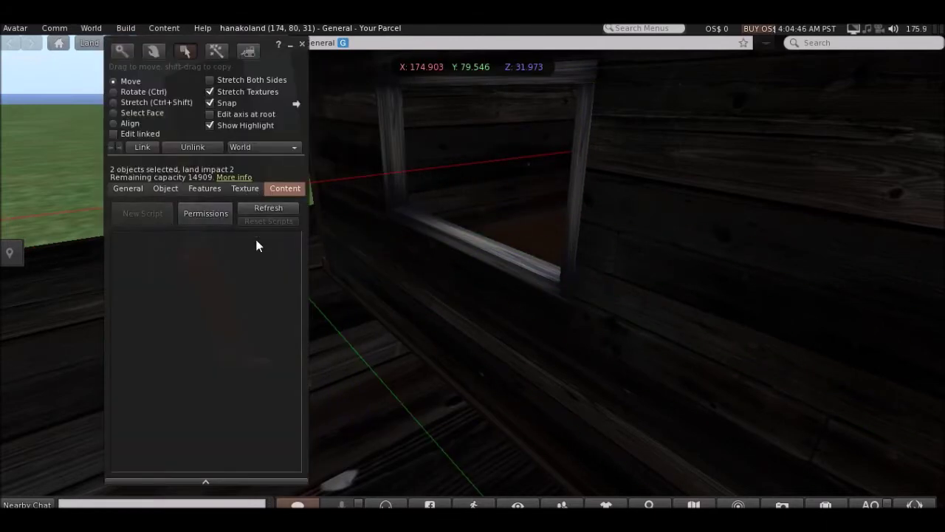
left_click(302, 44)
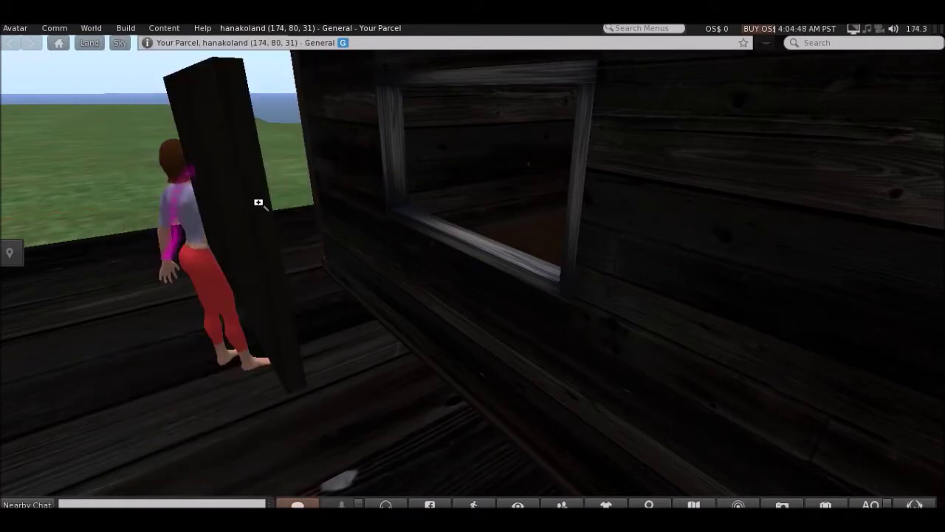
Step: Copy the shutter nearer the door and narrow the copy into a hinge post at its outer edge, at Y 78.499
left_click_drag(472, 275, 468, 281, "ctrl+alt")
scroll(468, 283, "down", 3)
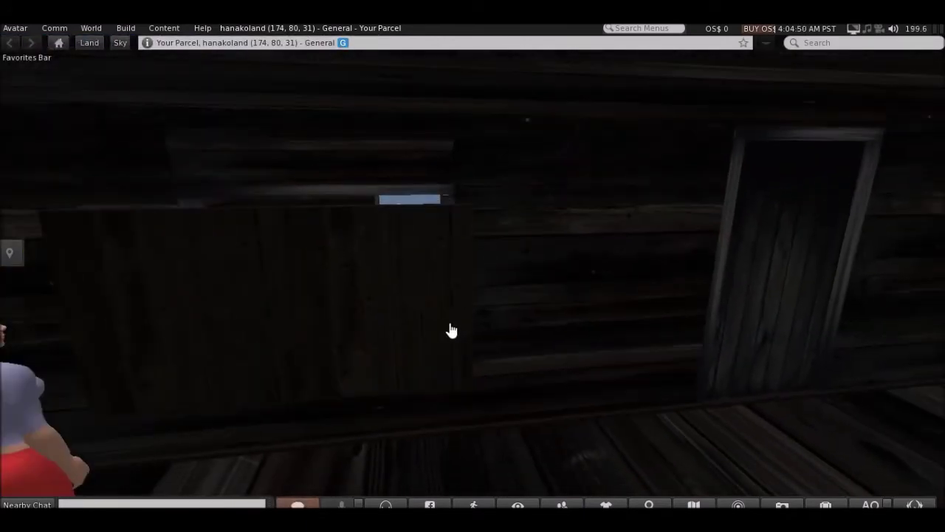
right_click(510, 279)
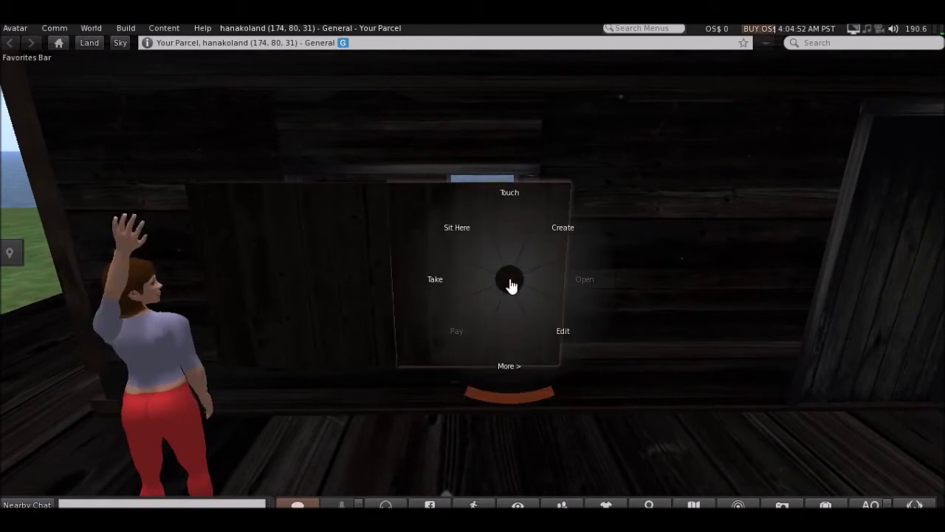
left_click(542, 311)
left_click_drag(514, 283, 684, 309)
key("ctrl+shift")
left_click_drag(740, 282, 566, 292)
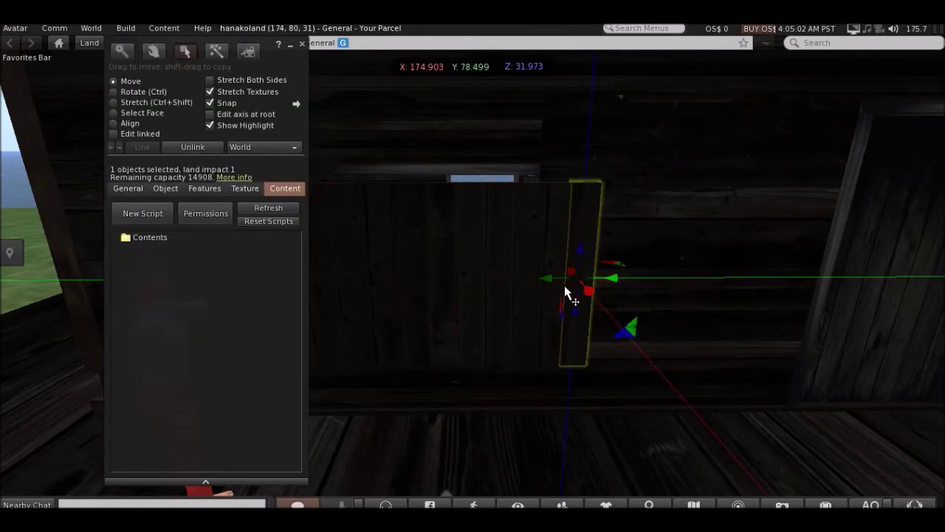
Step: Copy the shutter farther from the door and narrow the copy into a hinge post at its outer edge, at Y 80.572
left_click_drag(345, 253, 448, 279, "ctrl+alt")
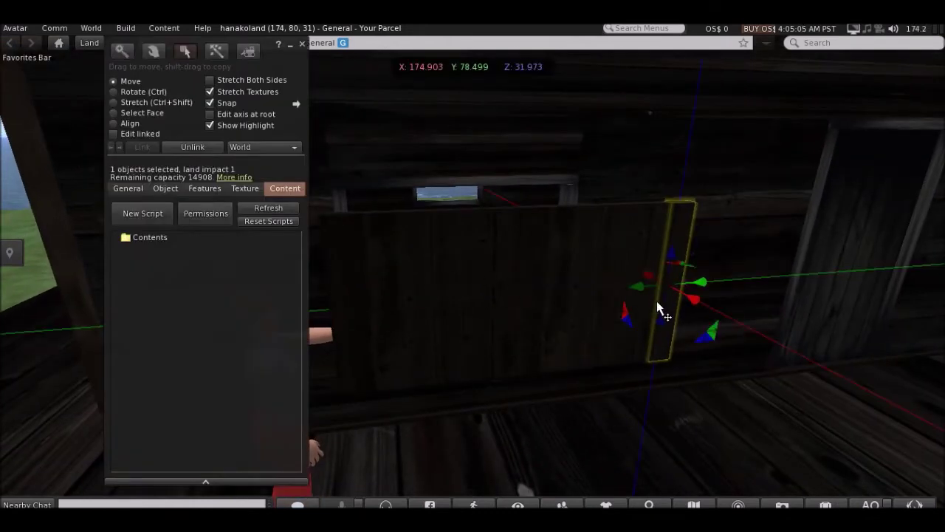
right_click(453, 277)
left_click(491, 309)
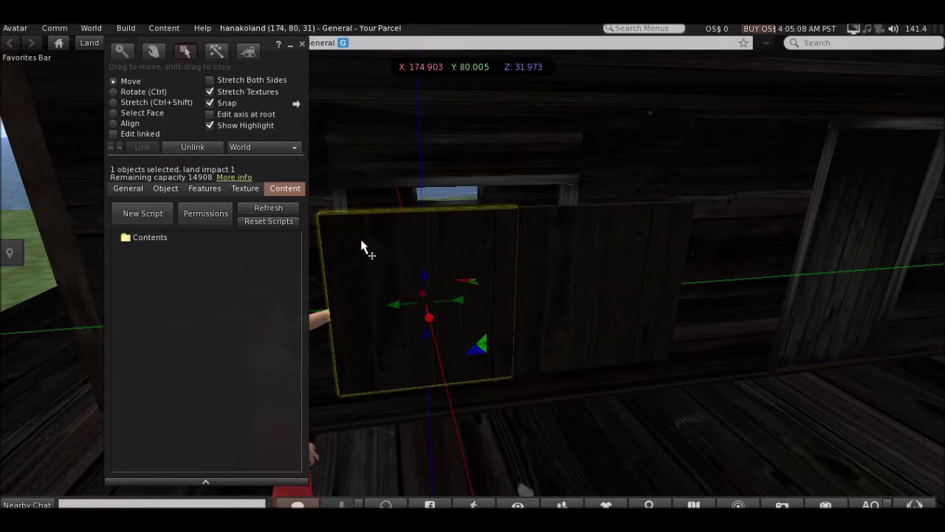
left_click_drag(386, 247, 469, 275, "ctrl+alt")
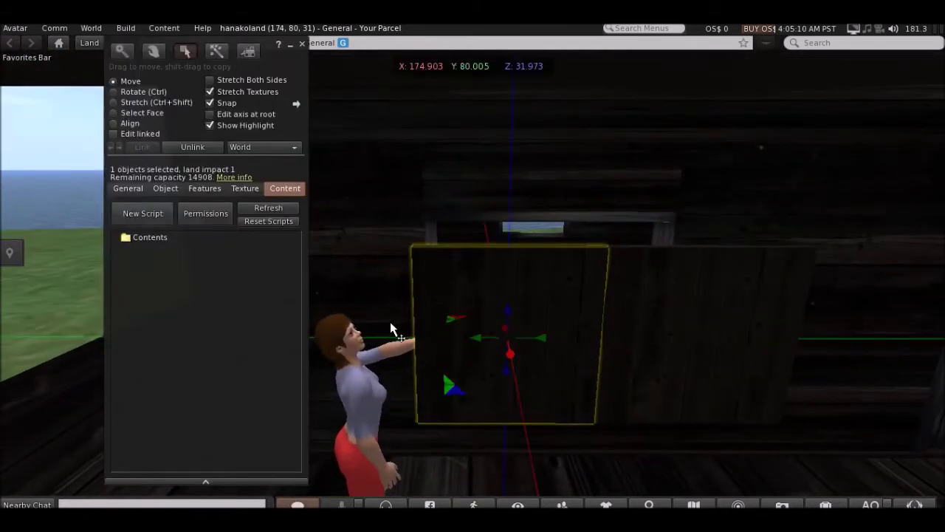
left_click_drag(475, 345, 302, 327)
left_click_drag(352, 294, 470, 275, "ctrl+alt")
left_click_drag(359, 323, 530, 328, "ctrl+shift")
Step: Select the hinge post nearer the door, add a new script to its contents and open that script
left_click_drag(665, 319, 471, 275, "alt")
scroll(543, 267, "up", 2)
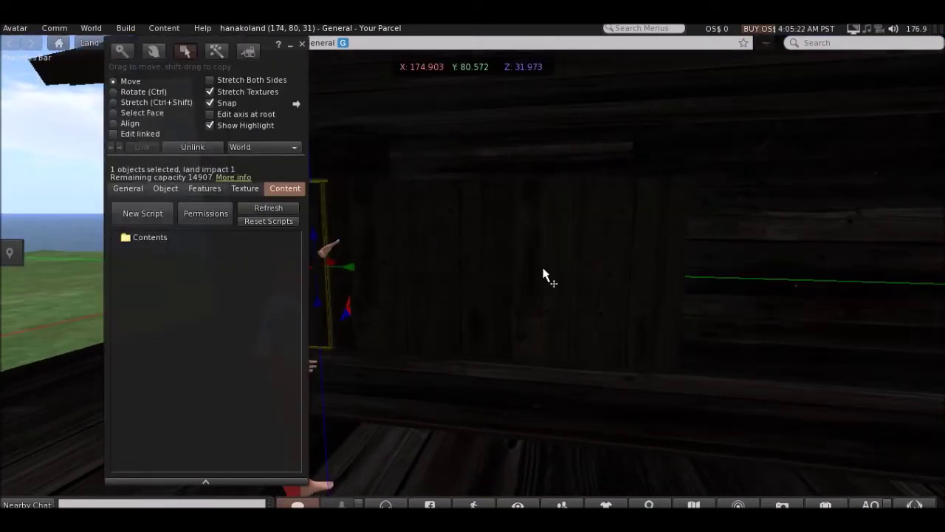
scroll(543, 266, "down", 5)
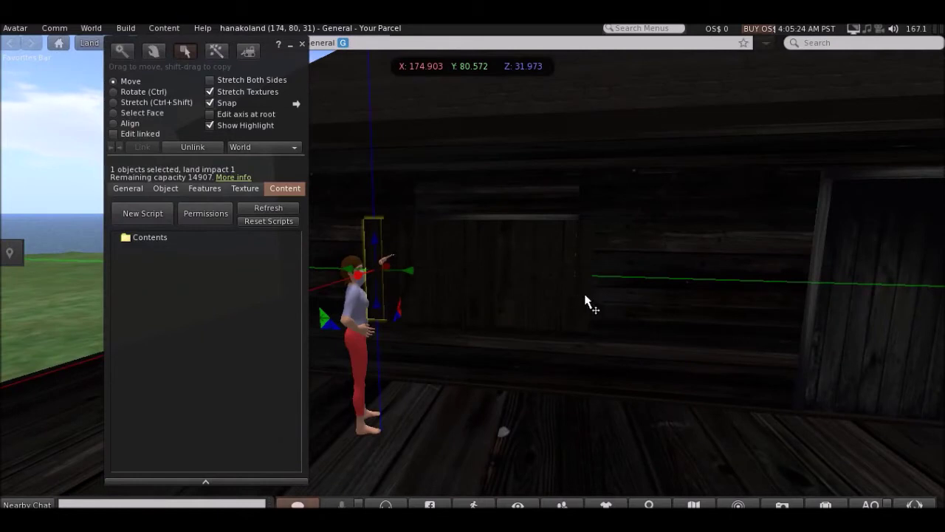
left_click_drag(589, 295, 588, 295)
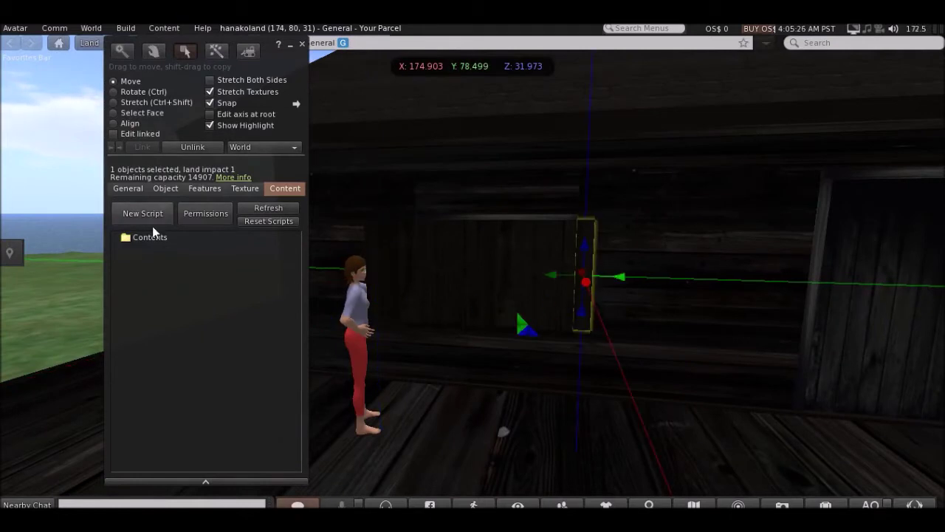
left_click(267, 209)
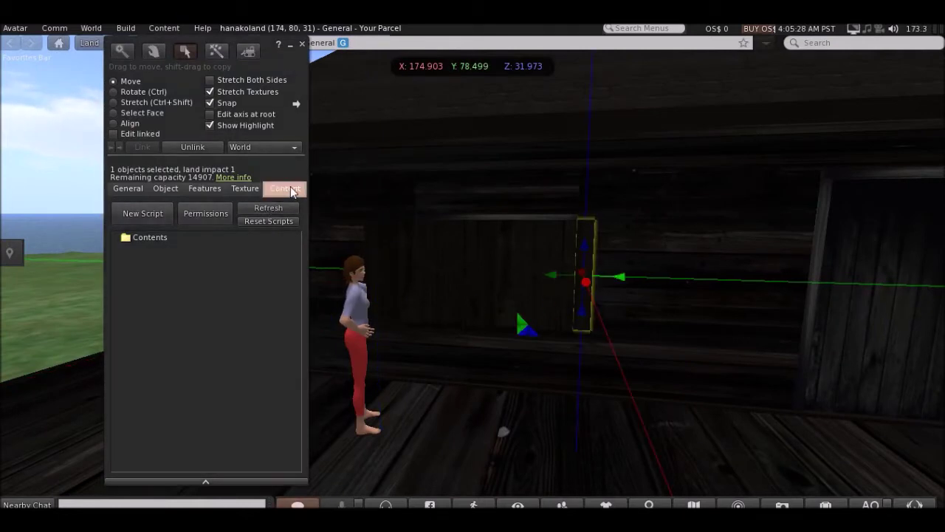
left_click(148, 213)
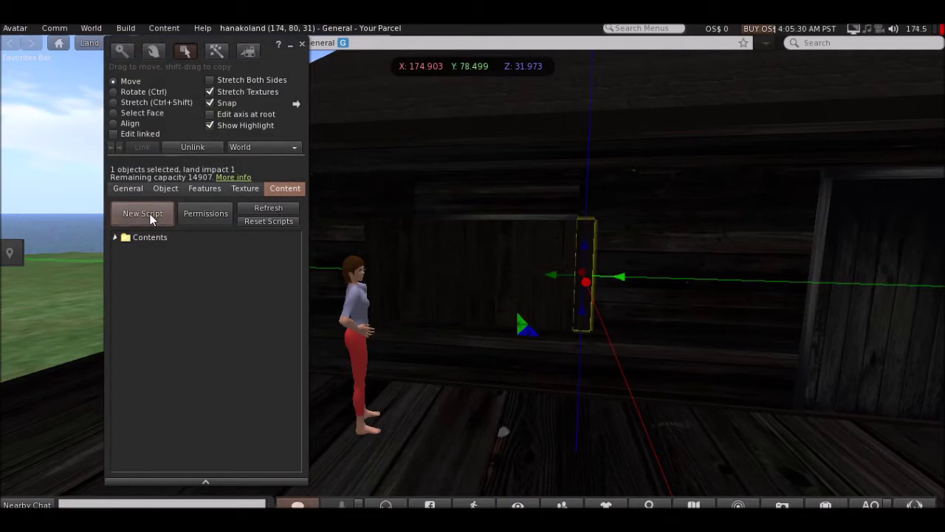
double_click(156, 252)
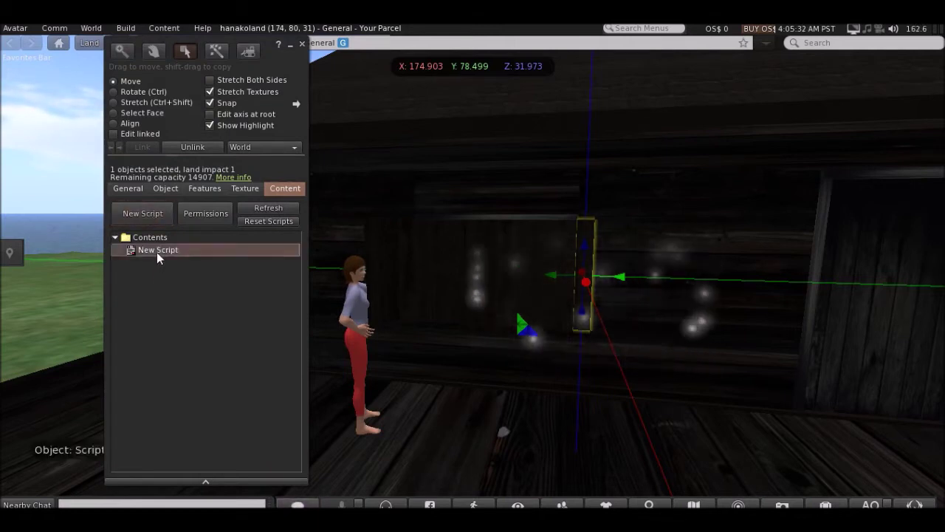
Step: Replace all the default code in the new script with the copied door script
left_click_drag(103, 171, 39, 68)
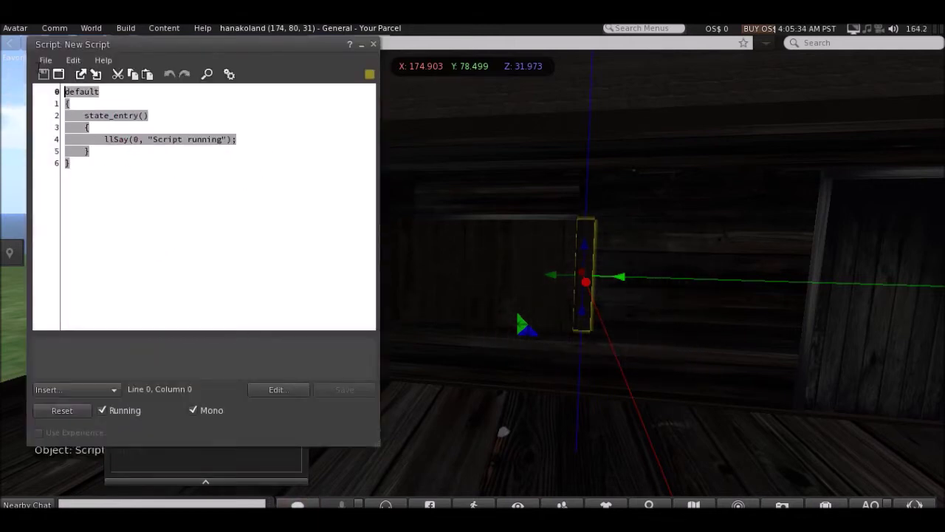
key("Delete")
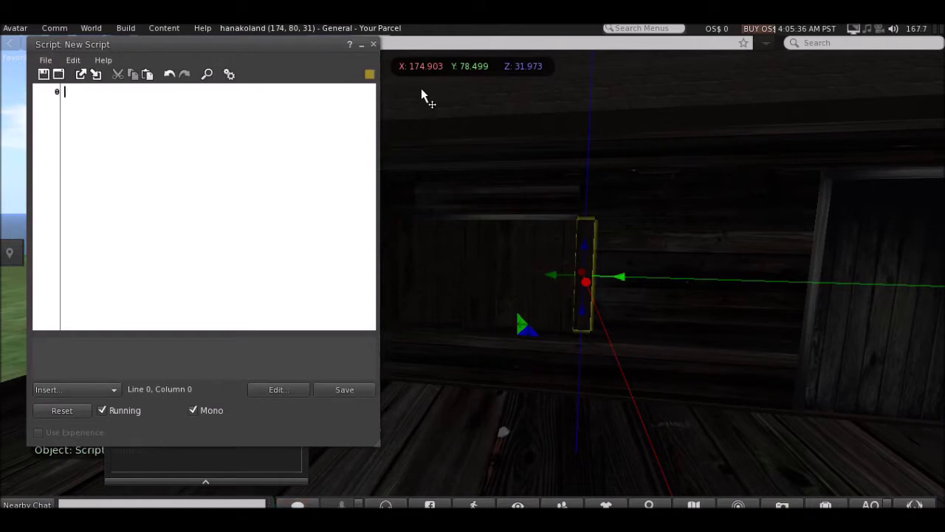
key("ctrl+v")
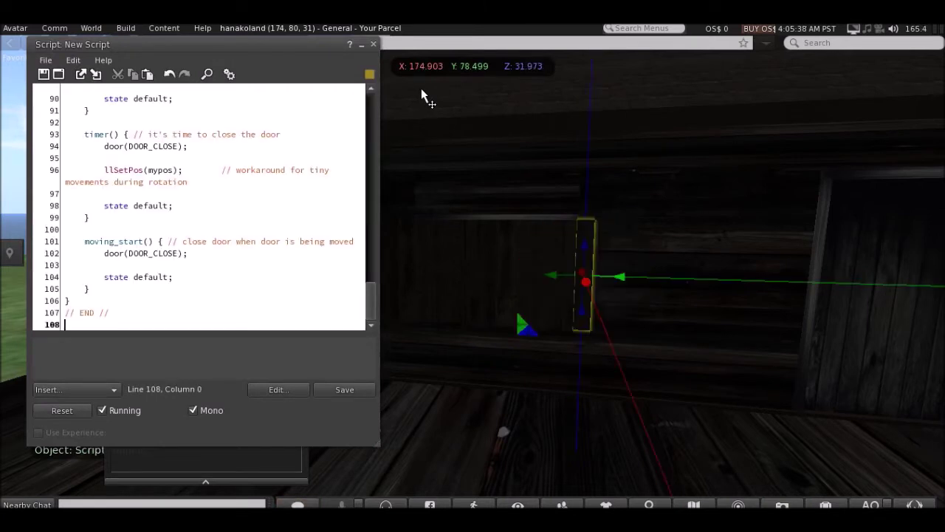
Step: Save the door script in the hinge post nearer the door, then close the script and finish editing the post
left_click(340, 389)
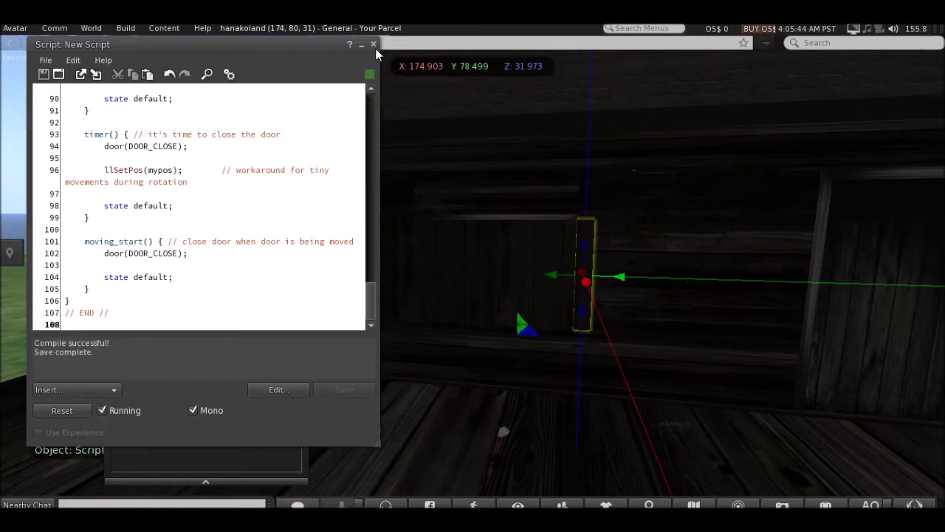
left_click(373, 46)
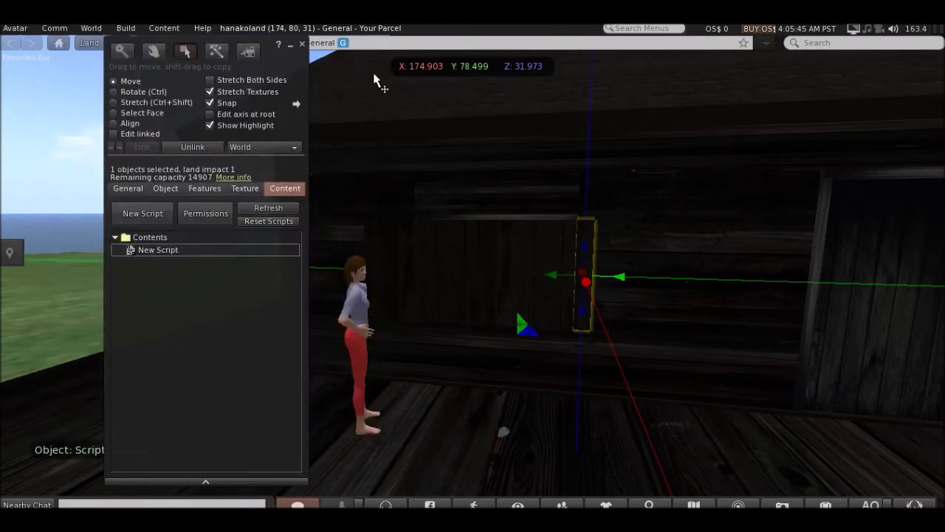
left_click(303, 44)
Step: Touch the scripted hinge post nearer the door to test its rotation and inspect it from above
left_click(590, 285)
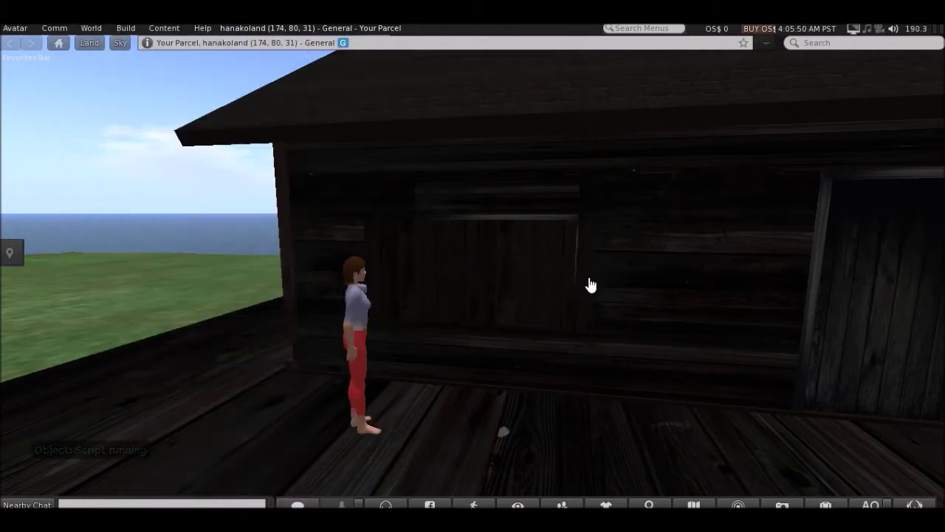
scroll(619, 282, "up", 3)
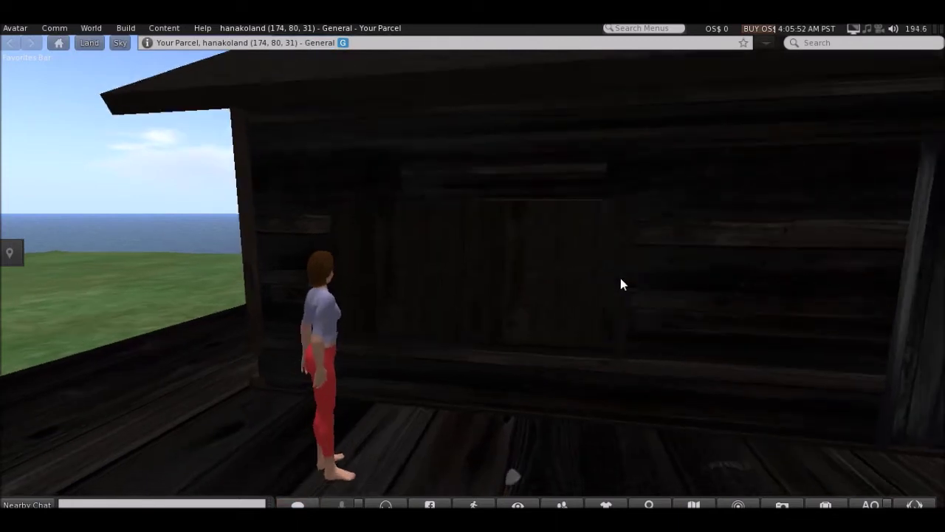
left_click_drag(608, 289, 473, 282, "alt")
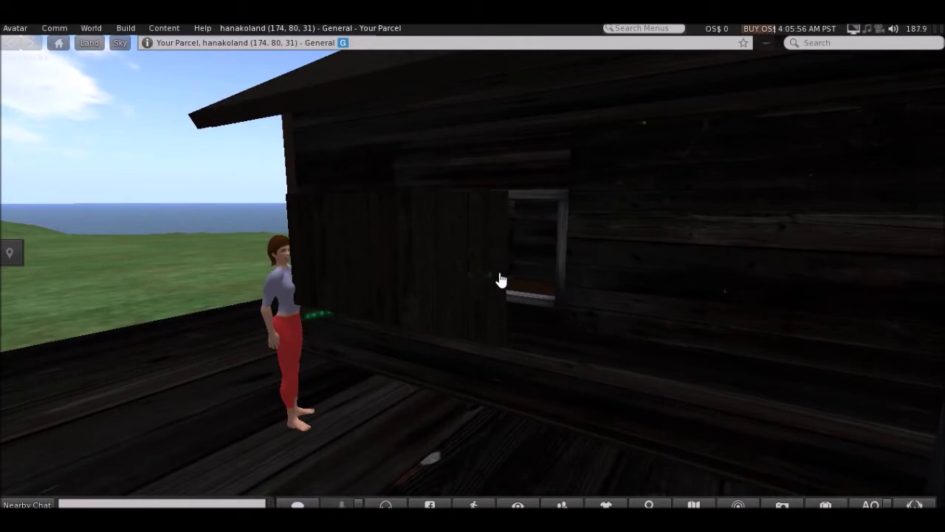
scroll(502, 279, "up", 1)
left_click_drag(503, 279, 471, 278, "ctrl+alt")
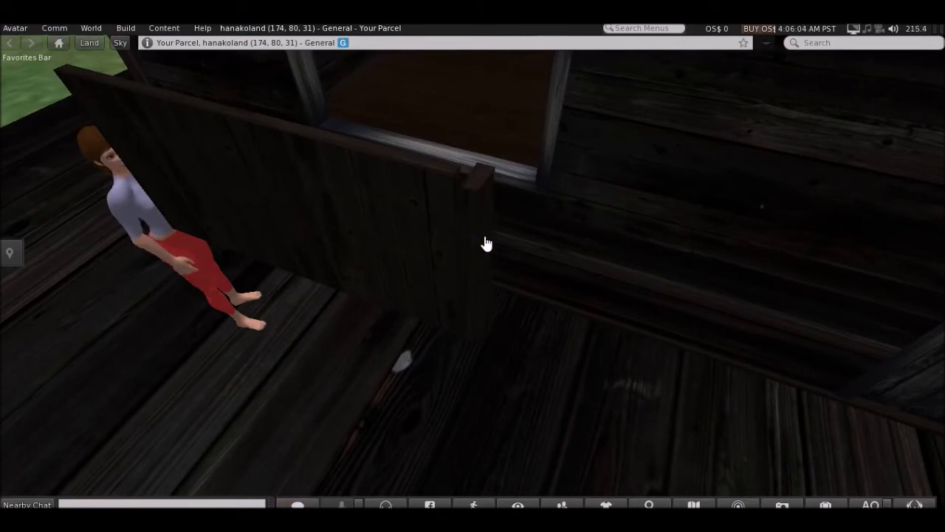
Step: Set the Y rotation of the hinge post nearer the door to 0 degrees
right_click(486, 244)
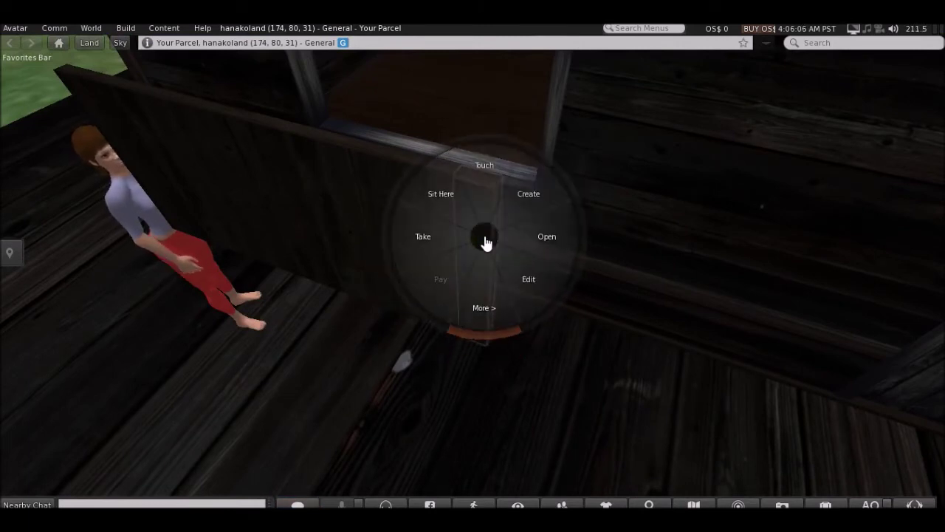
left_click(512, 272)
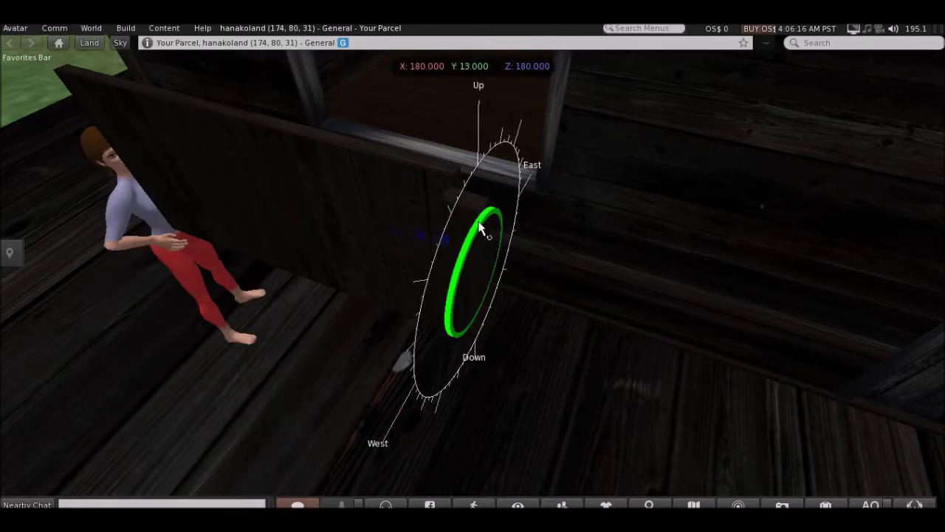
left_click_drag(481, 230, 473, 328)
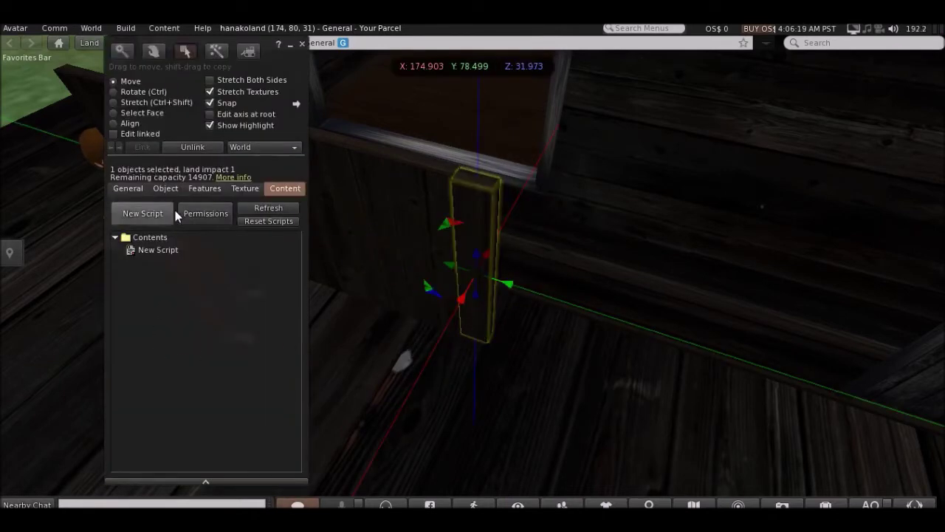
left_click(156, 189)
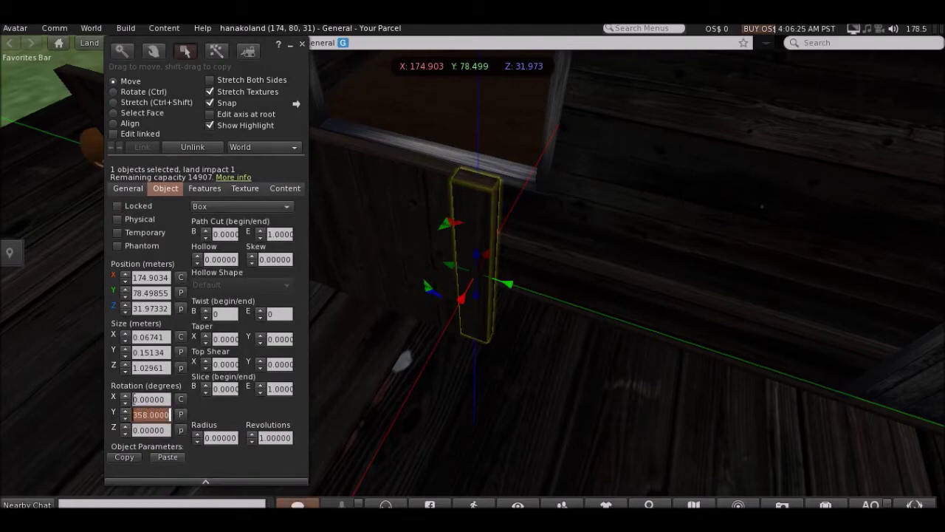
key("Return")
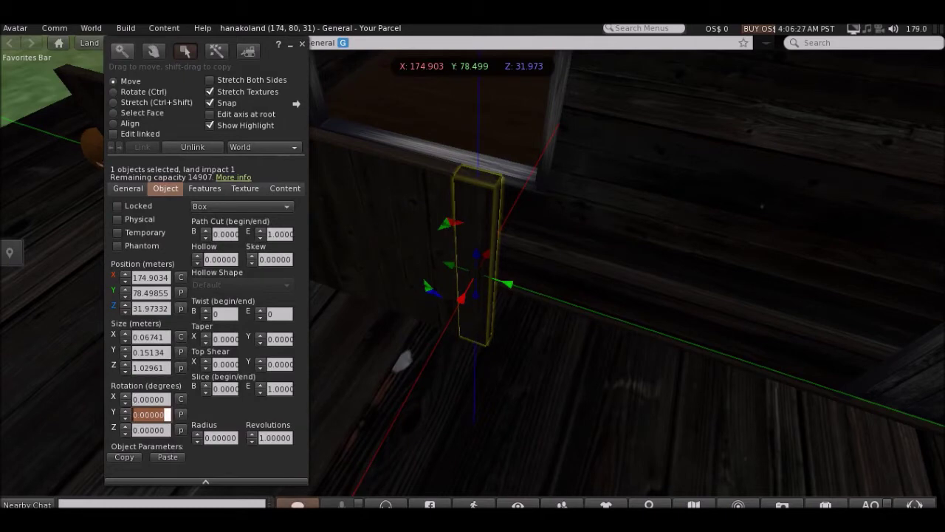
left_click(303, 44)
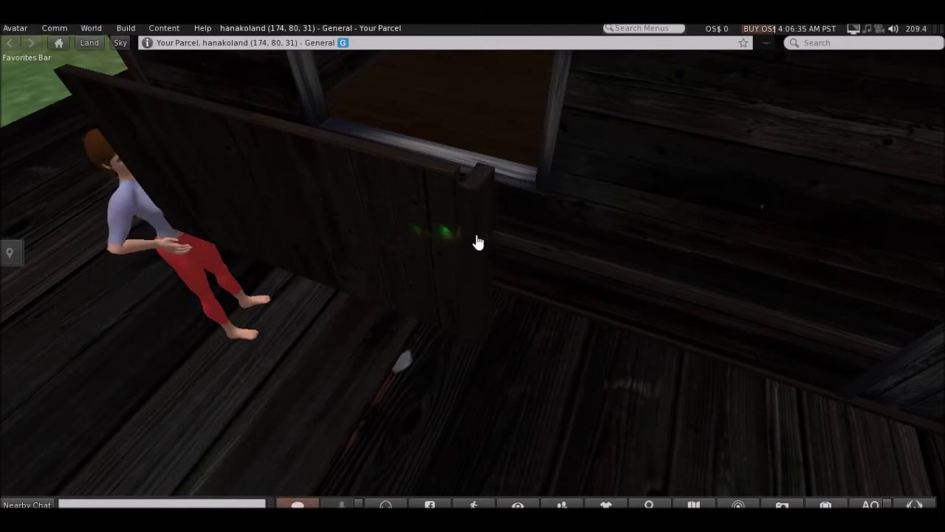
Step: Select the hinge post farther from the door, add a new script to its contents and open that script
left_click_drag(137, 113, 472, 279, "alt")
scroll(448, 310, "up", 3)
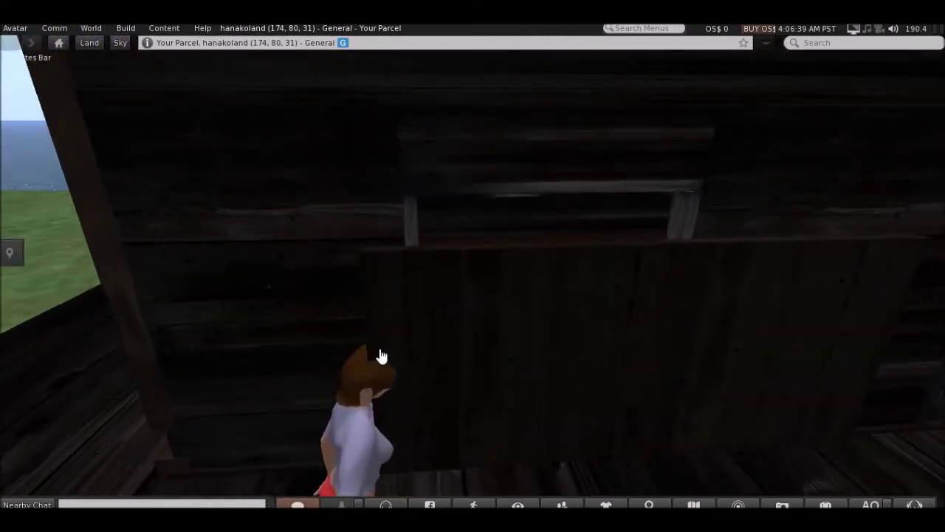
right_click(385, 317)
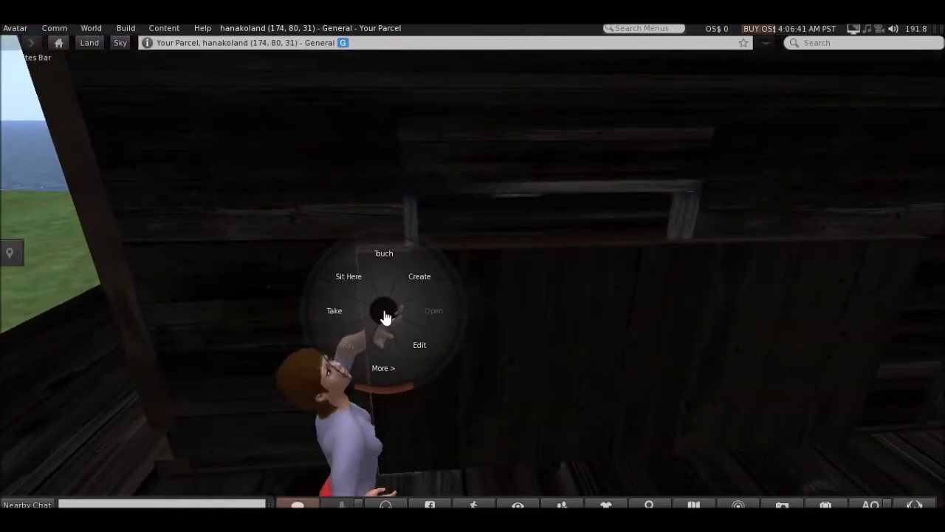
left_click(409, 341)
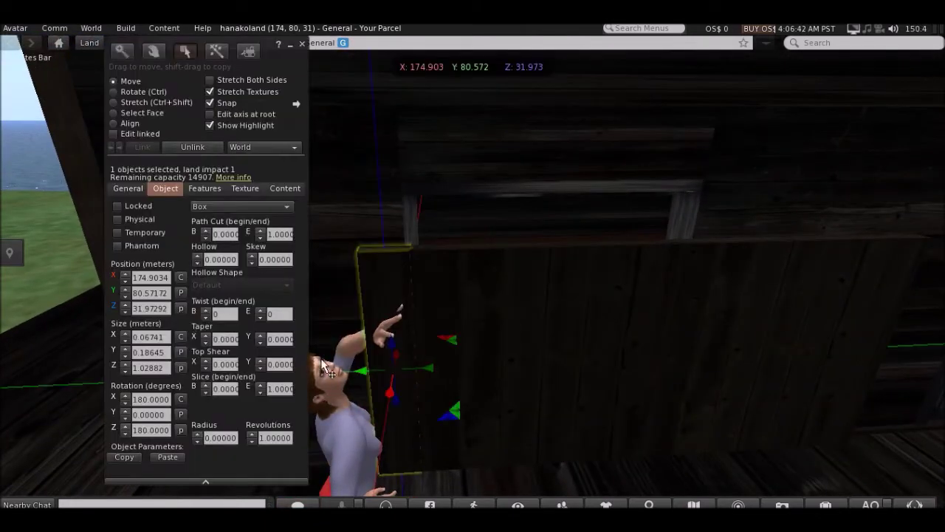
left_click(285, 189)
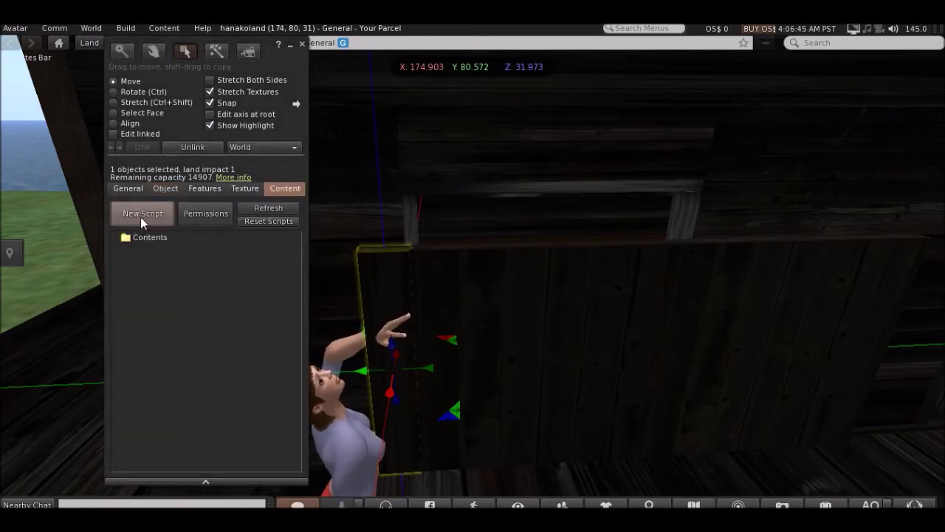
left_click(141, 215)
double_click(153, 250)
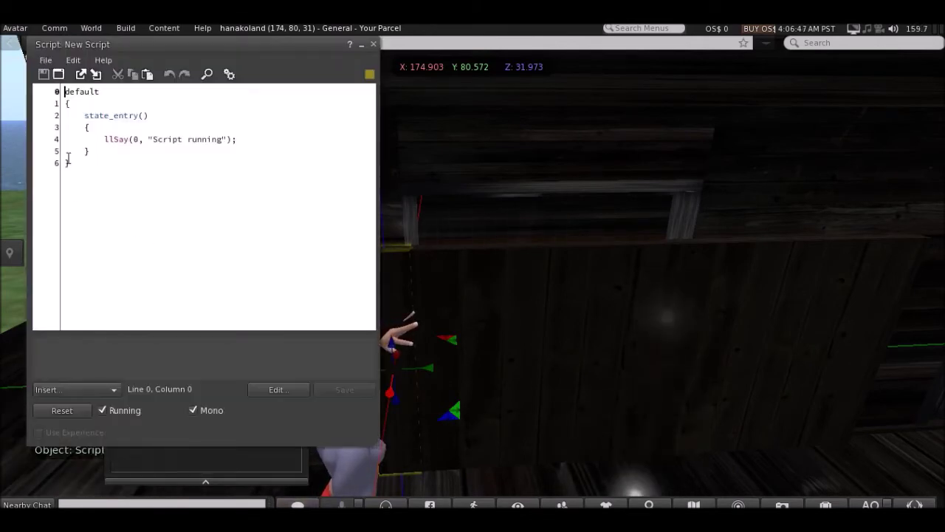
Step: Replace the default code in the farther hinge post's script with the copied door script and save it
key("ctrl+a")
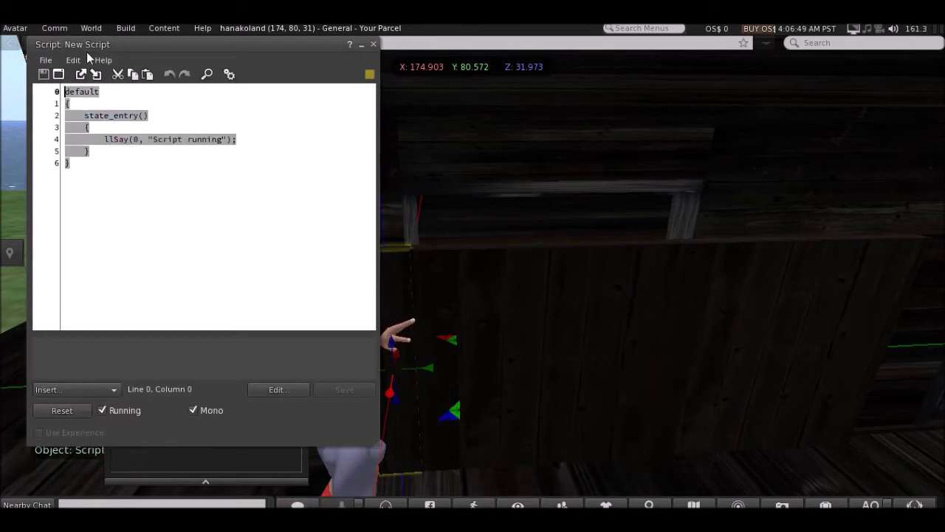
key("Delete")
key("ctrl+v")
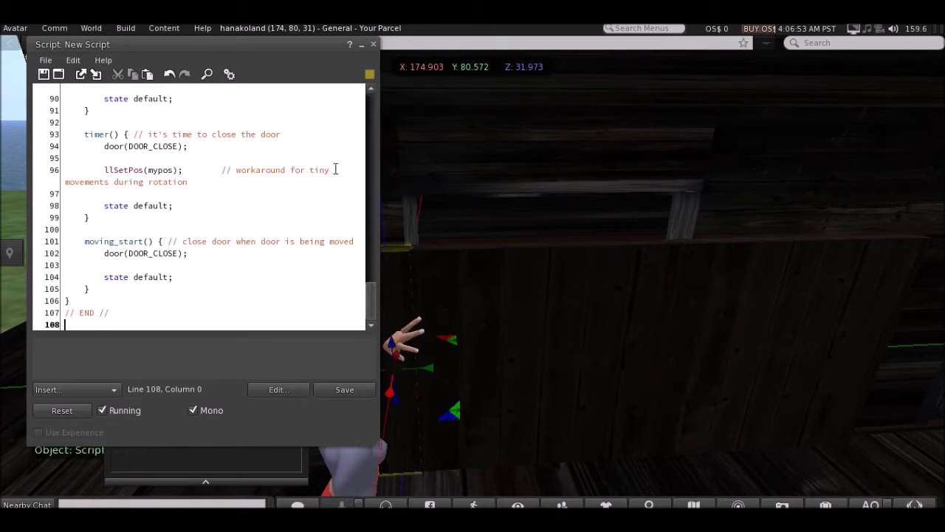
left_click(345, 390)
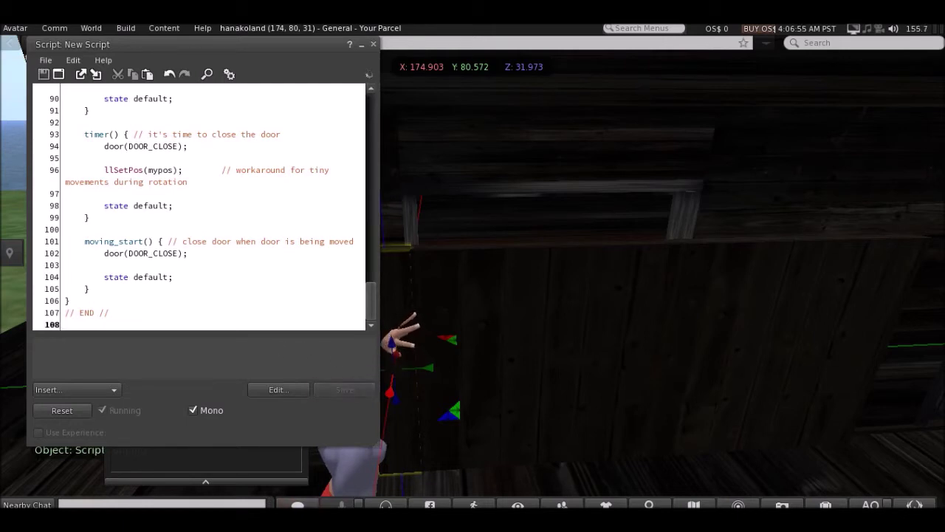
left_click(373, 45)
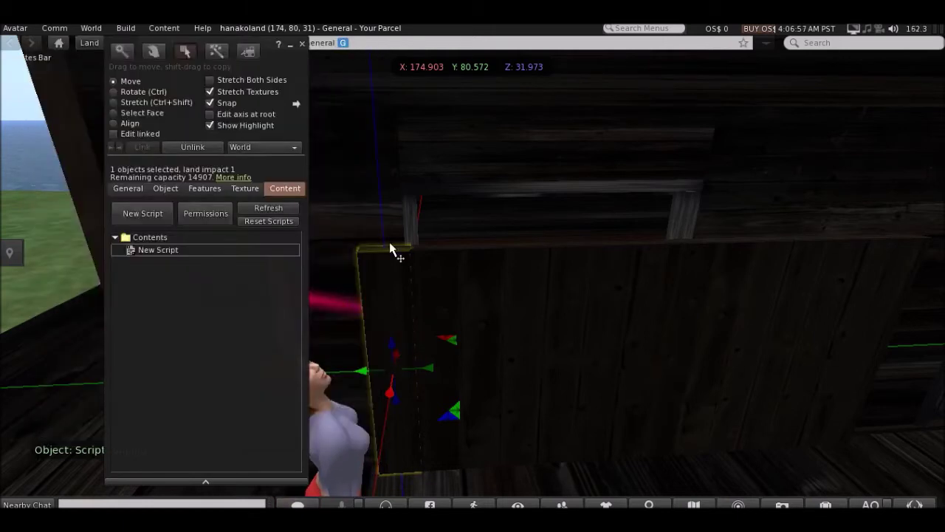
left_click(302, 45)
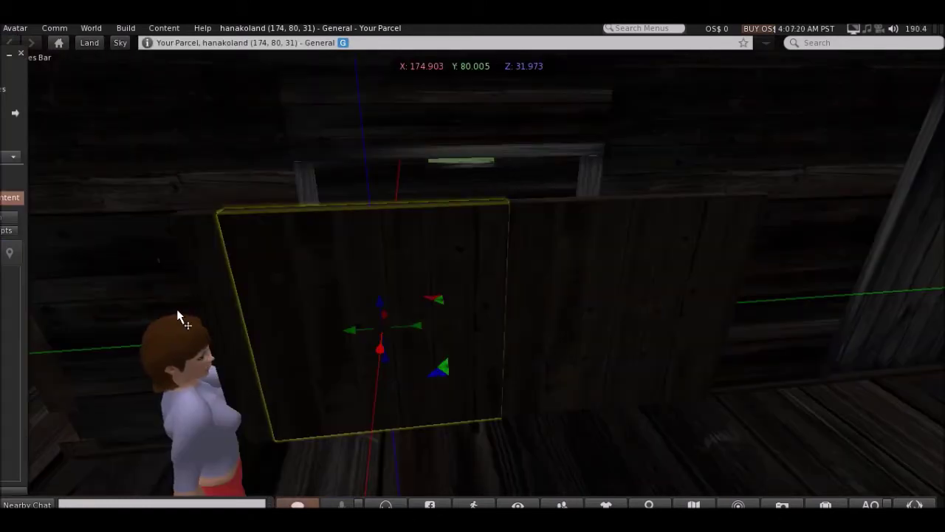
Step: Add the hinge post farther from the door to the shutter selection as the last object and link the two
left_click(195, 272, "shift")
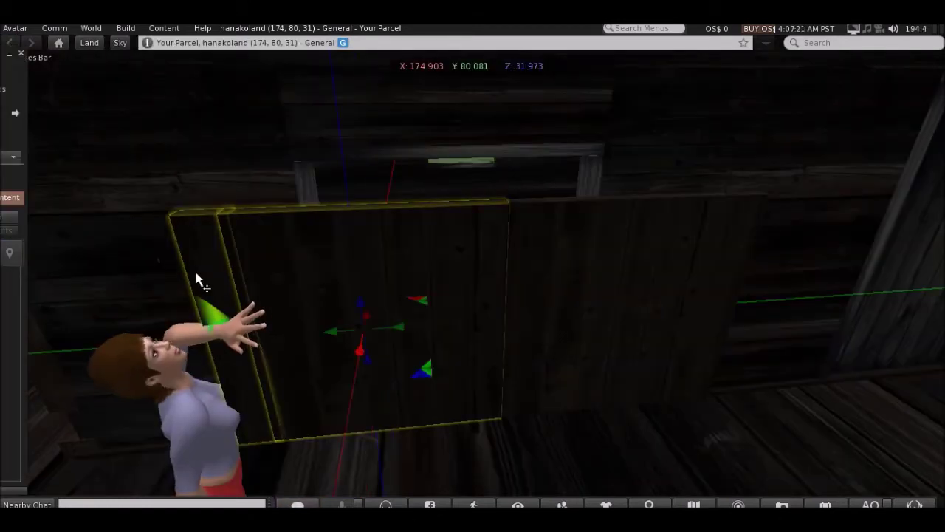
left_click_drag(27, 129, 246, 130)
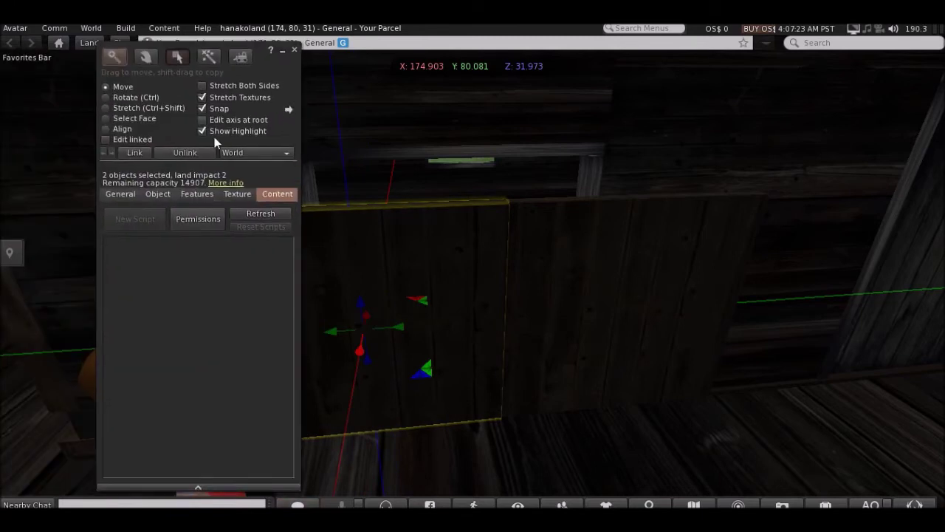
left_click(126, 152)
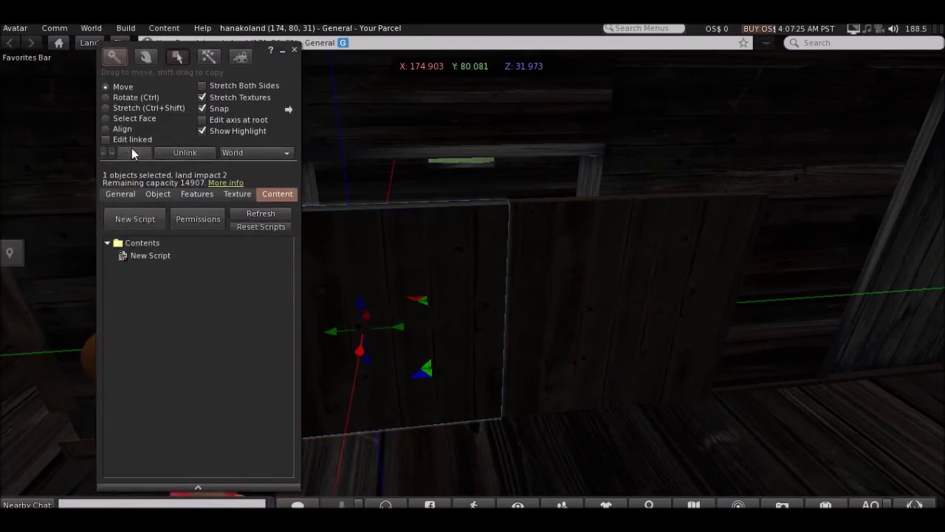
Step: Edit the linked hinge post farther from the door individually and apply the Default Transparent Texture to it
left_click(105, 140)
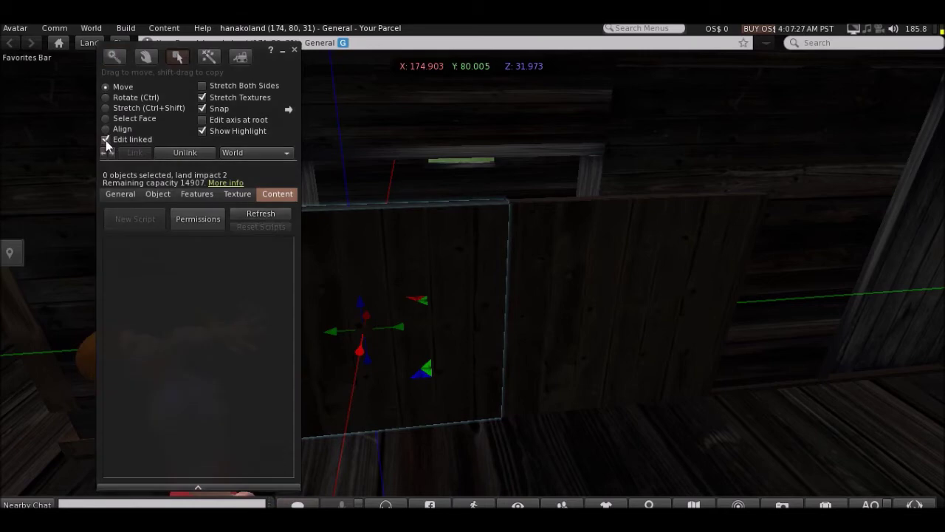
left_click_drag(449, 305, 306, 288, "alt")
left_click(321, 292)
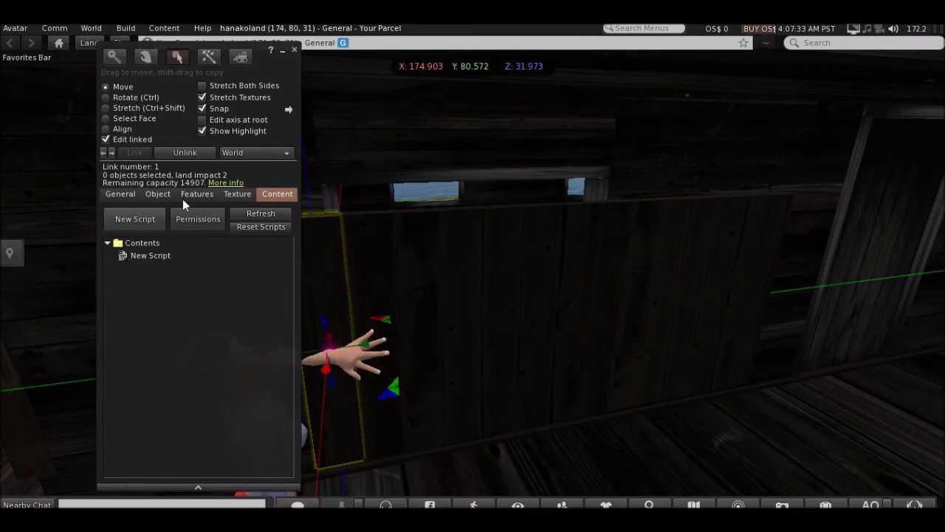
left_click(236, 194)
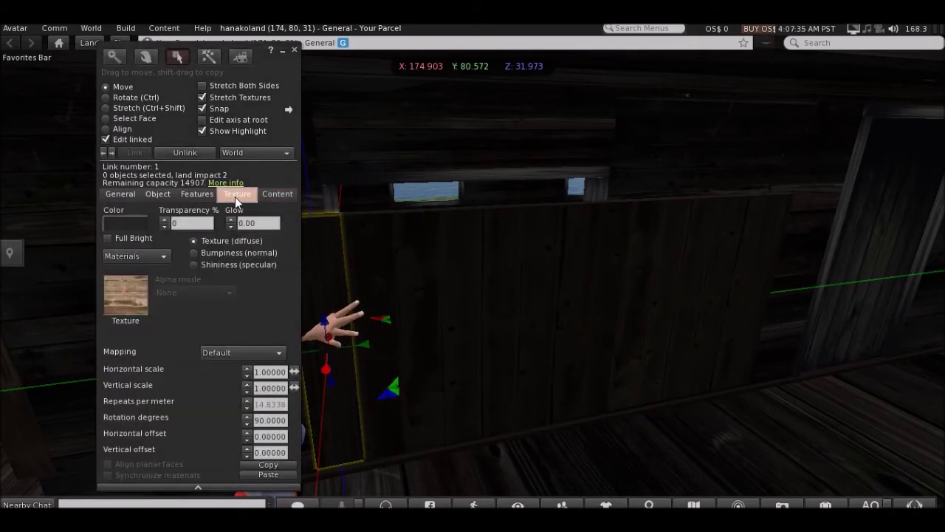
left_click(129, 299)
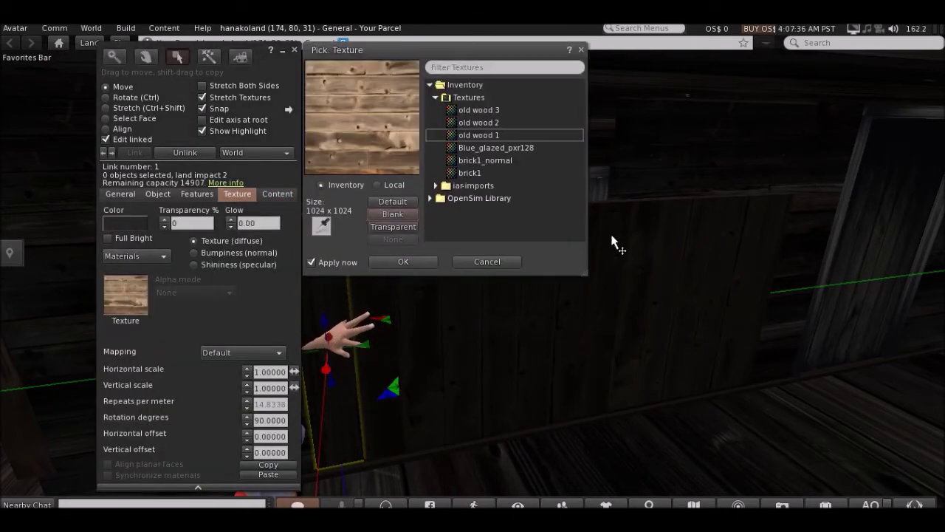
left_click(497, 68)
type("tra")
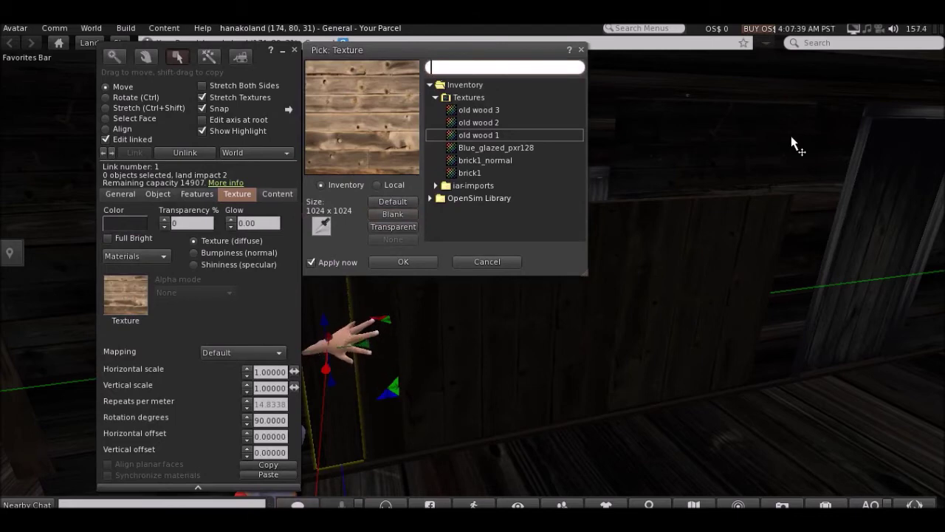
type("n")
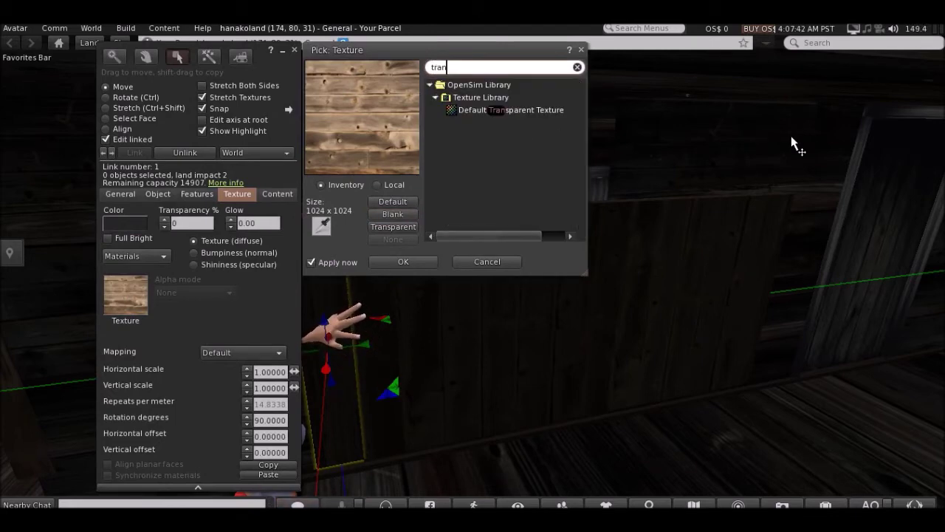
left_click(517, 109)
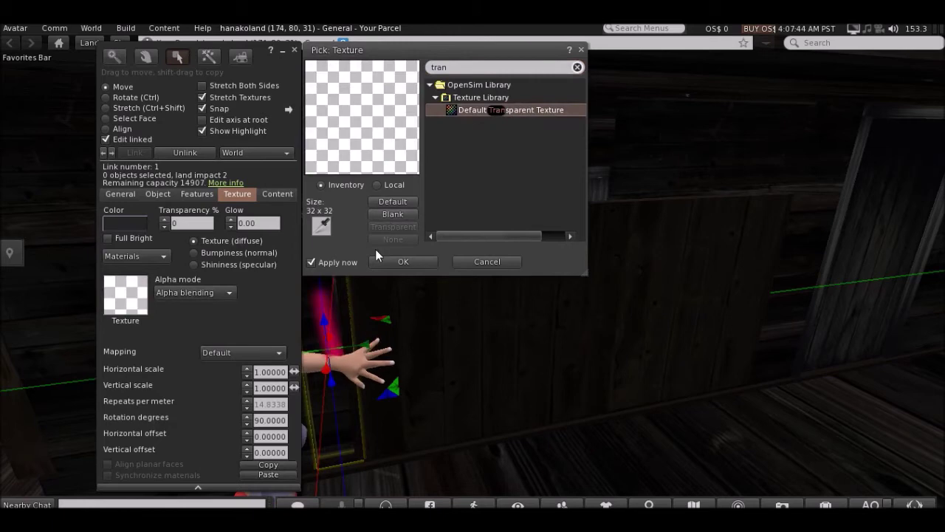
left_click(417, 264)
Step: Apply the Default Transparent Texture to the linked hinge post nearer the door and finish editing it
left_click_drag(828, 265, 617, 279, "ctrl+alt")
left_click(616, 287)
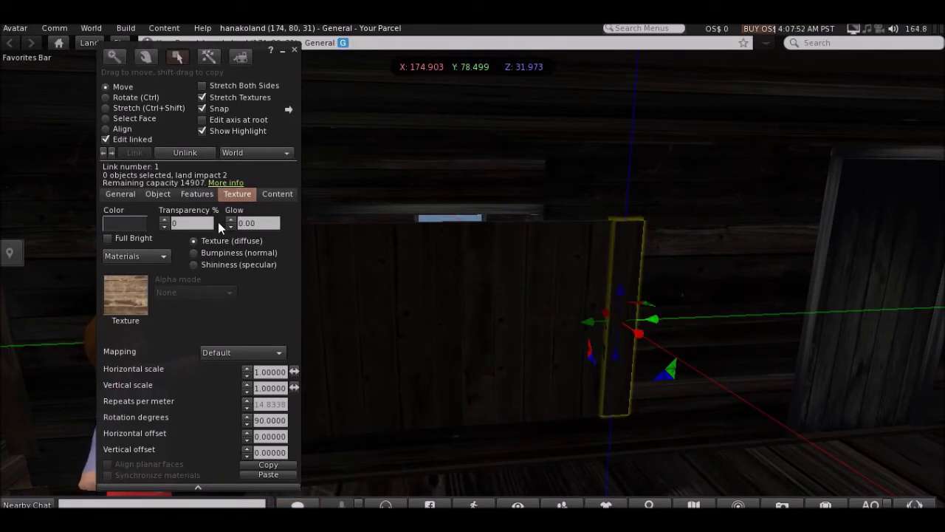
left_click(131, 299)
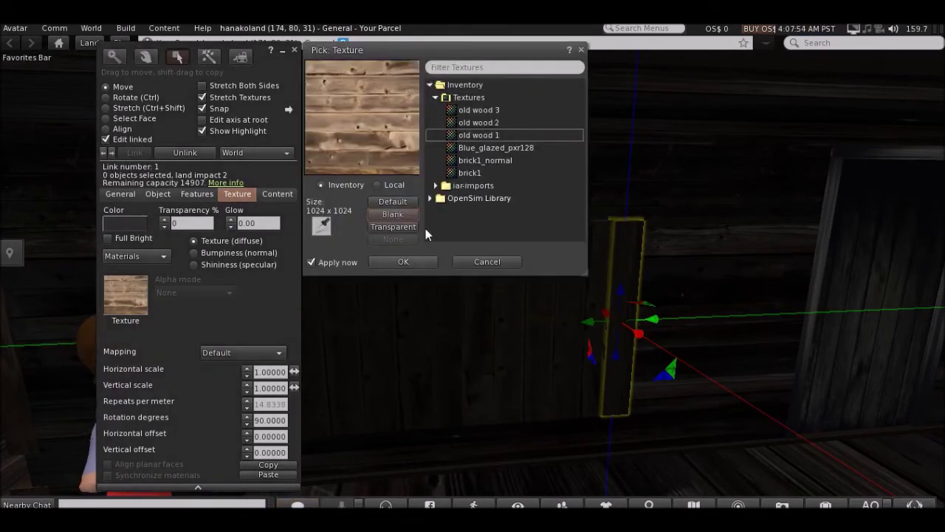
left_click(506, 67)
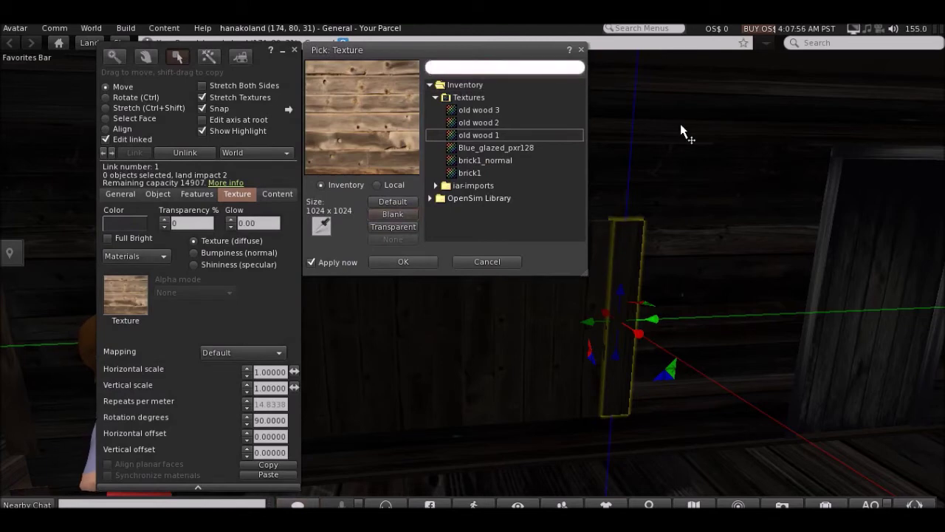
type("trans")
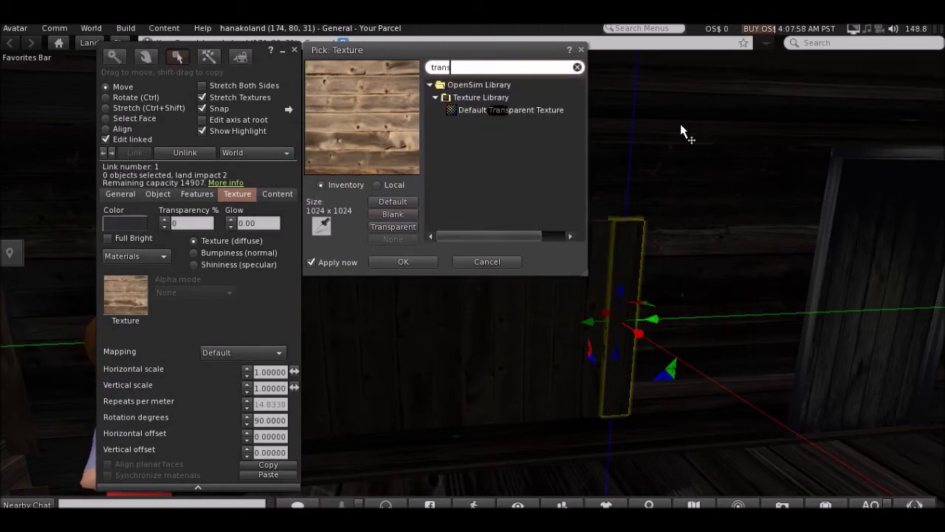
left_click(508, 114)
left_click(405, 262)
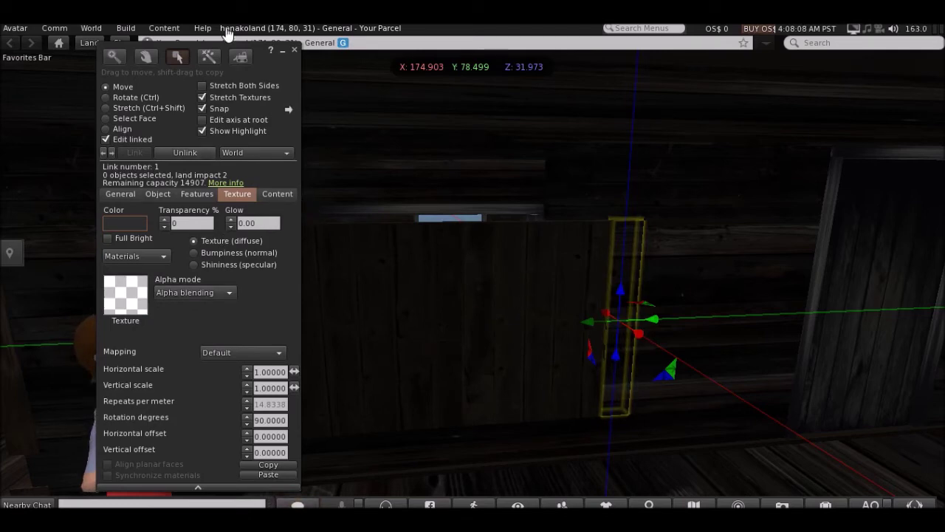
left_click(294, 50)
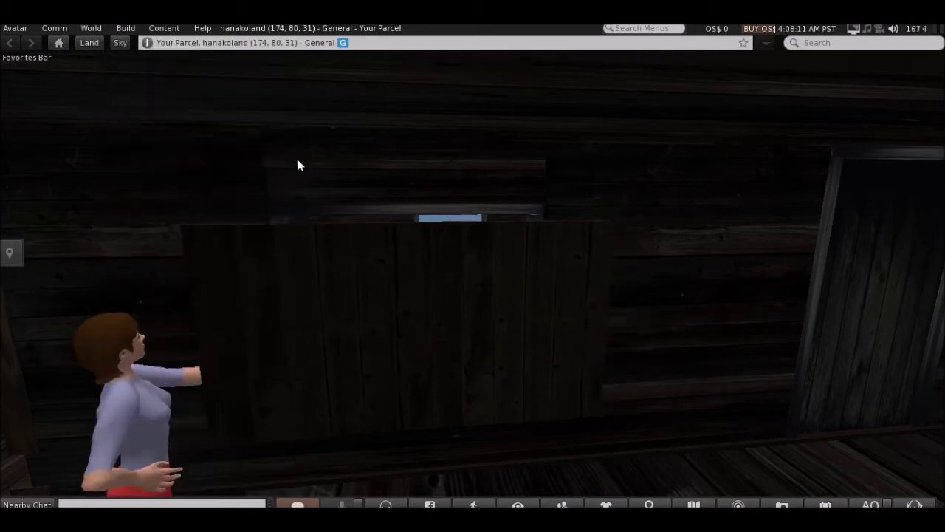
Step: Select both shutters with their hinge posts and move them along X into the window frame, to about X 176.33
right_click(318, 278)
left_click(352, 310)
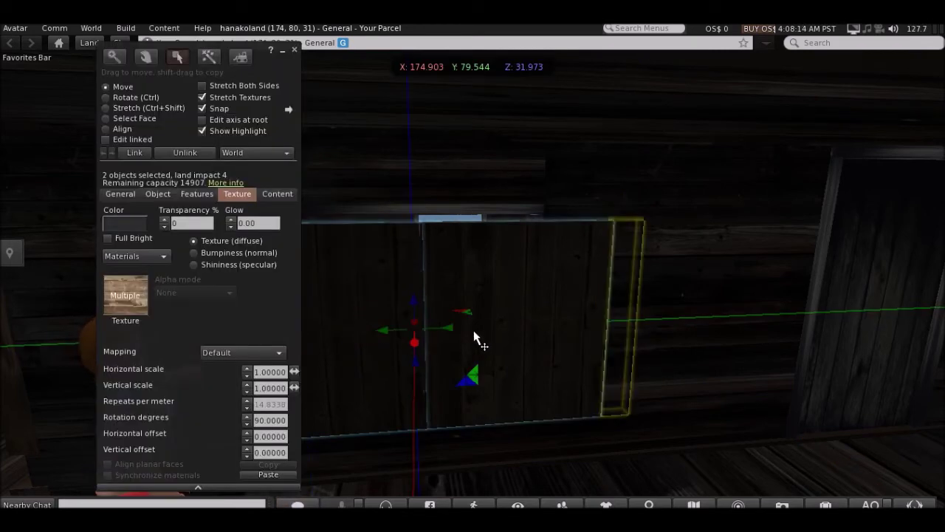
left_click_drag(403, 311, 651, 242, "alt")
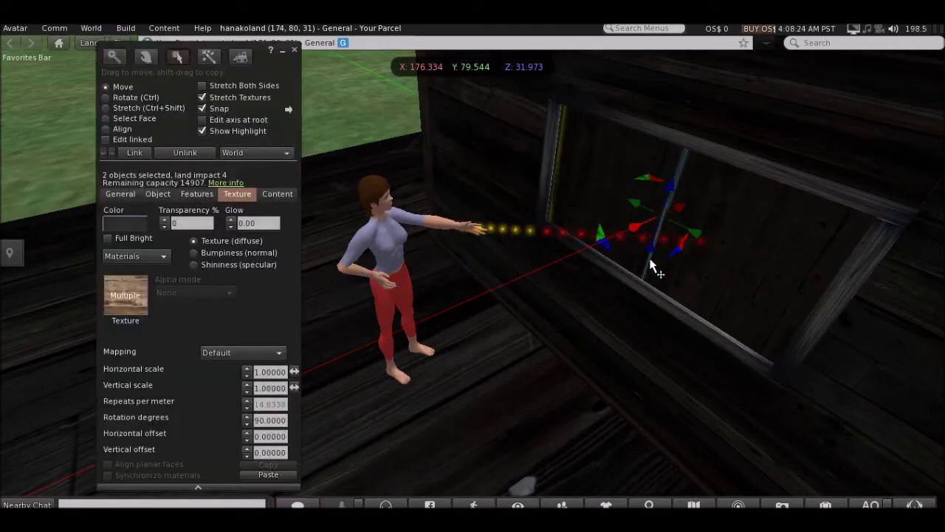
left_click_drag(728, 242, 472, 276, "ctrl+alt")
scroll(483, 297, "up", 4)
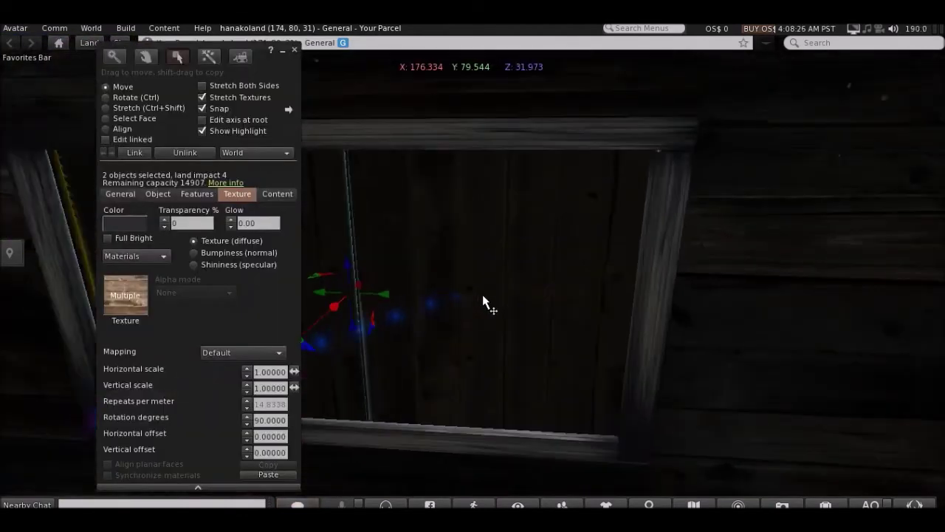
key("Escape")
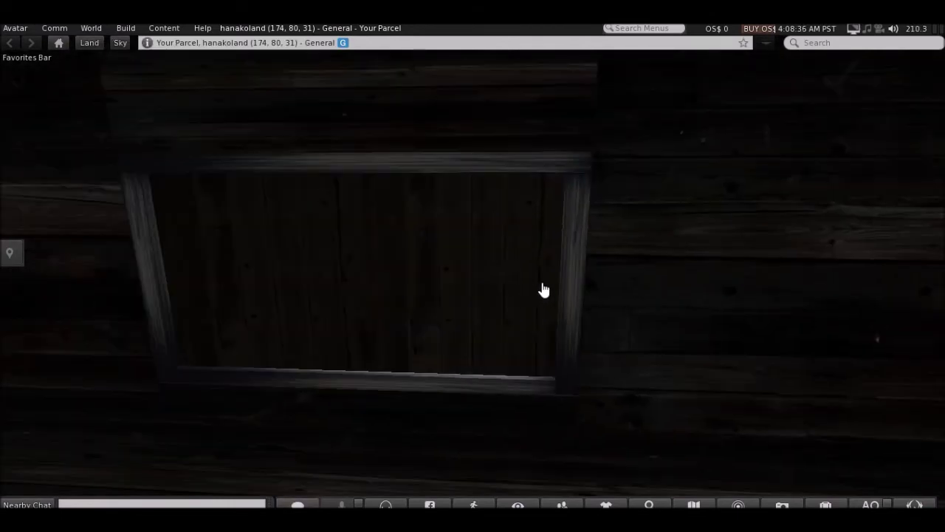
right_click(576, 285)
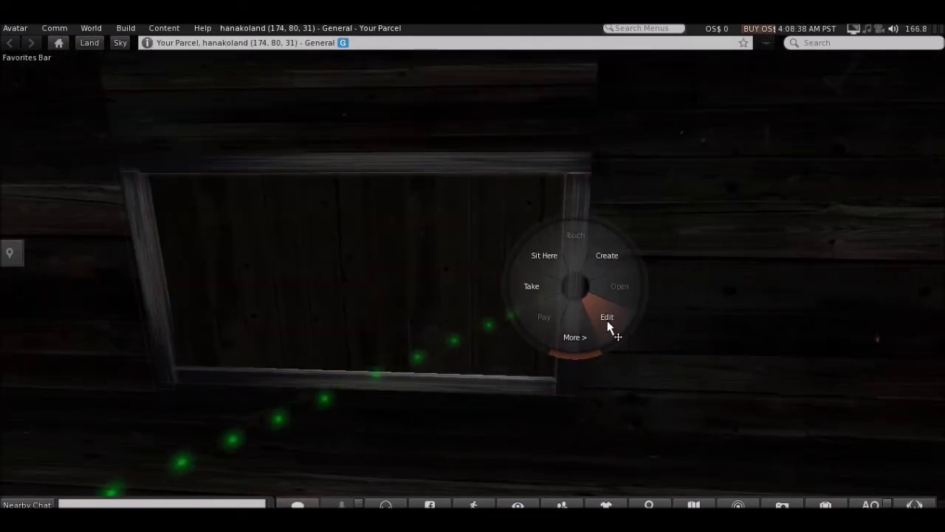
left_click(610, 318)
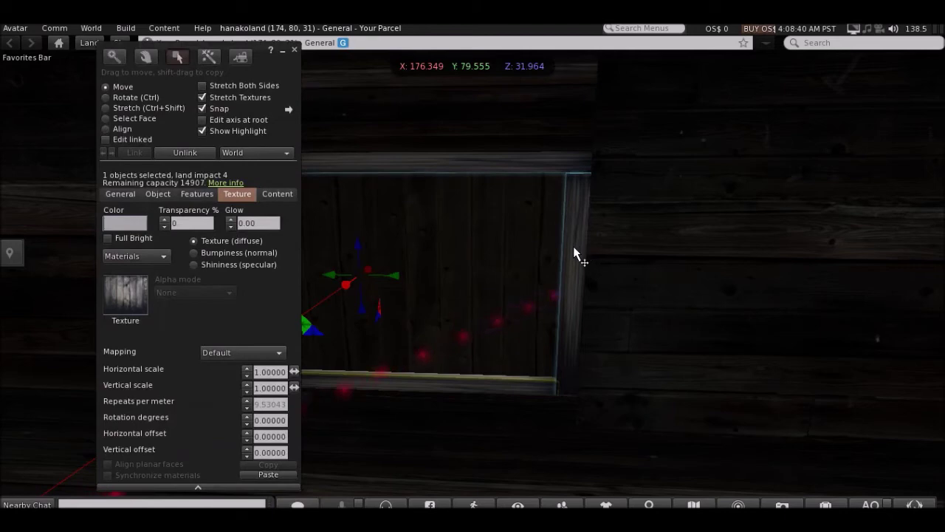
key("Escape")
Step: Open the door script in the contents of the shutter nearer the door, reset it and finish editing
left_click_drag(472, 274, 471, 274, "alt")
right_click(453, 271)
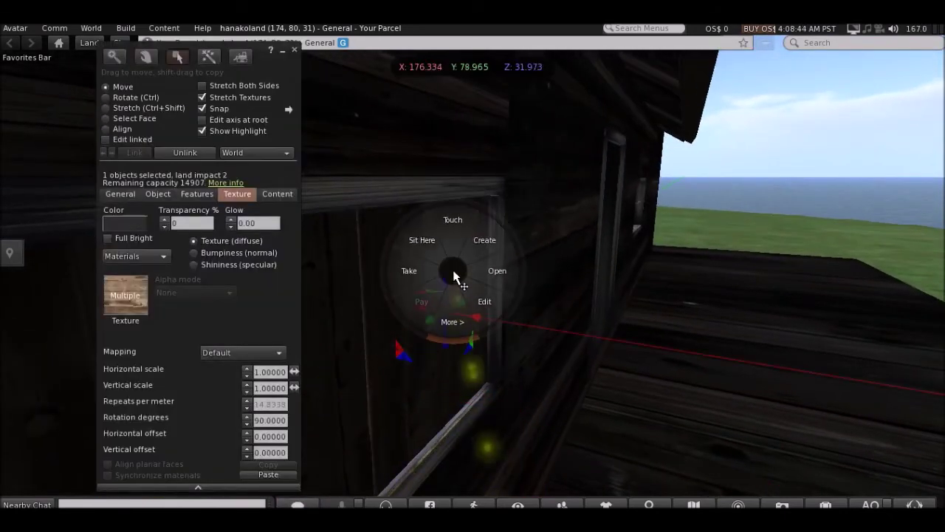
left_click(485, 302)
key("alt")
left_click_drag(379, 312, 472, 274, "alt")
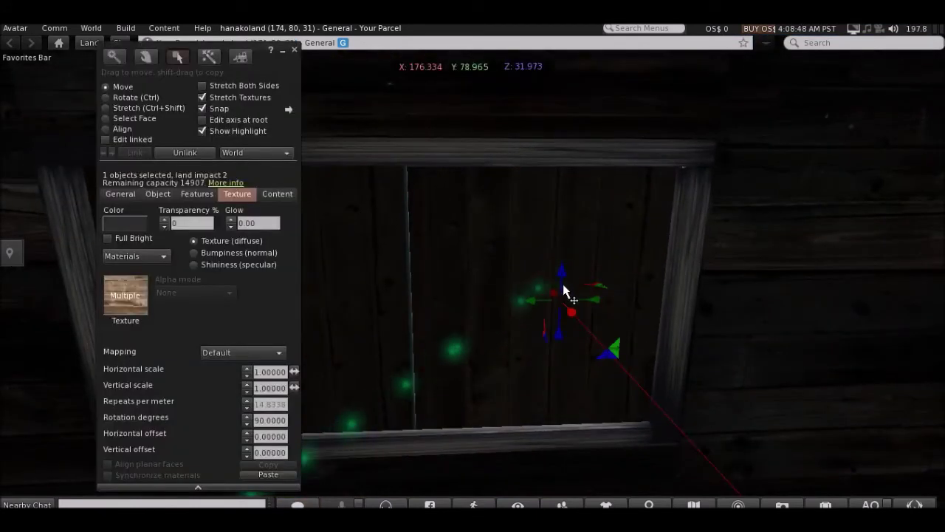
left_click(276, 194)
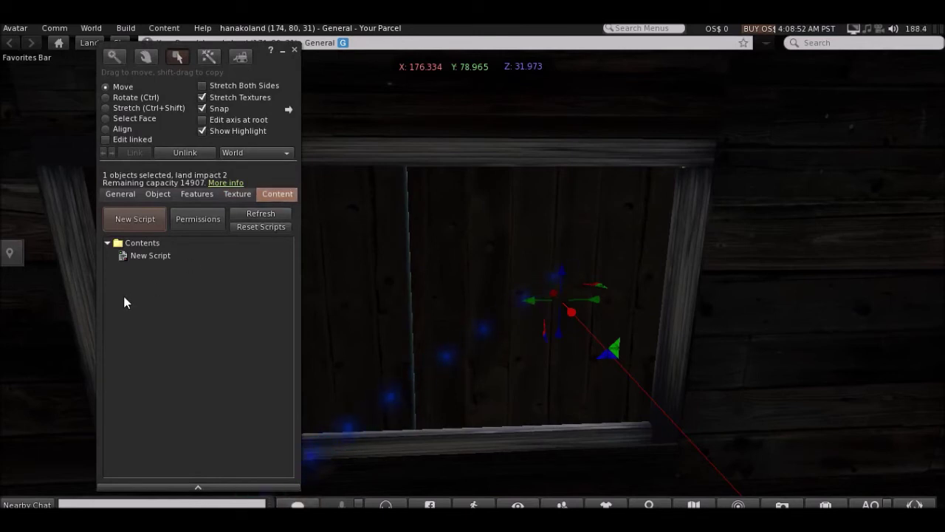
double_click(157, 257)
left_click(61, 411)
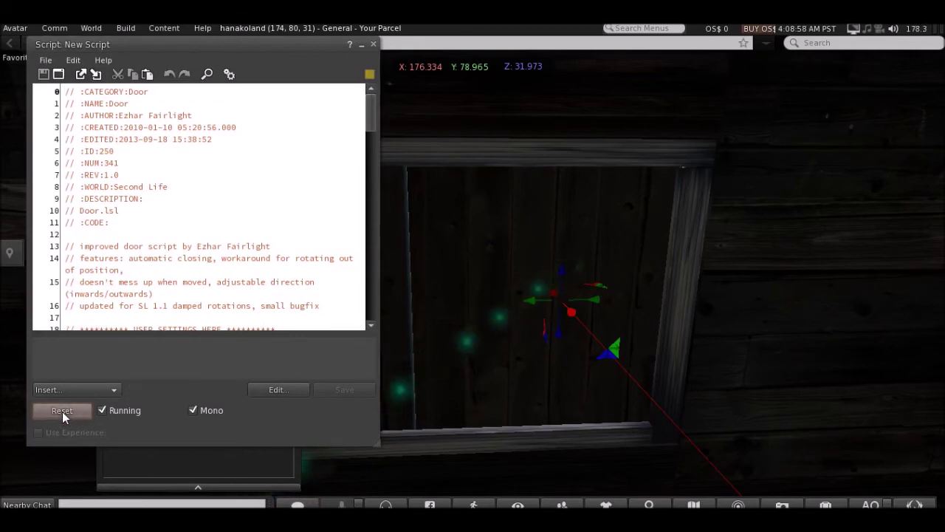
left_click(373, 44)
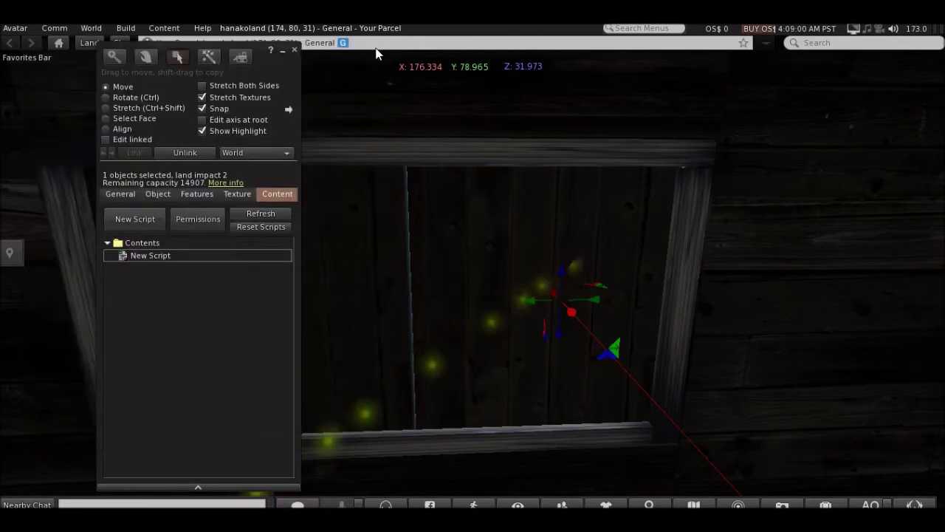
left_click(295, 50)
Step: Open the door script in the contents of the shutter farther from the door, reset it and finish editing
right_click(196, 286)
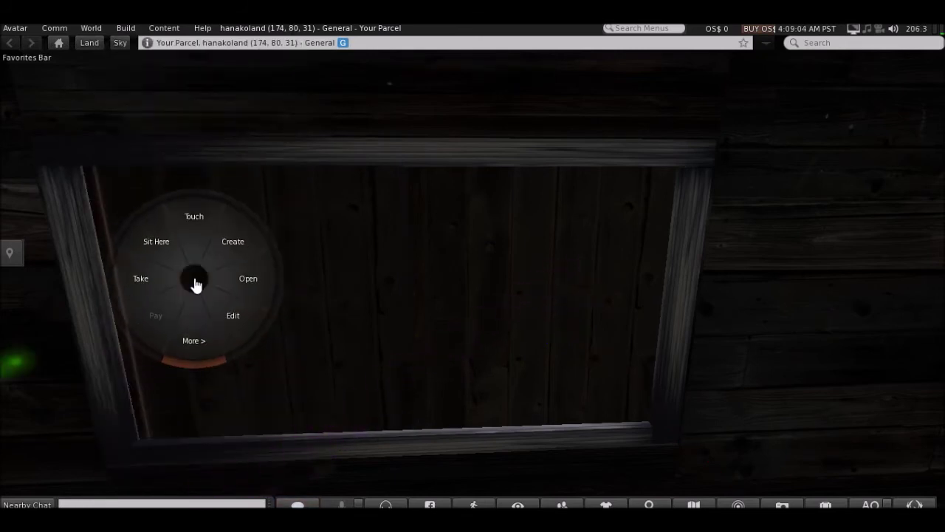
left_click(232, 323)
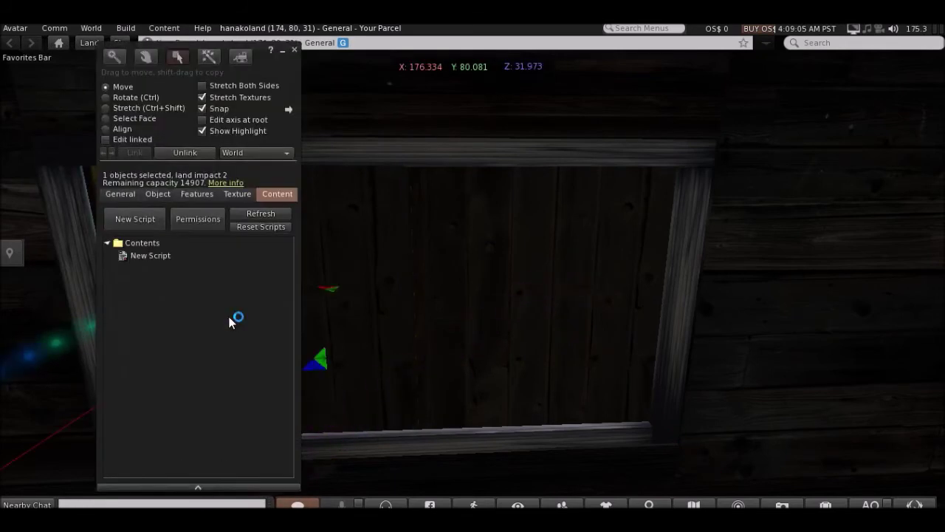
double_click(133, 256)
left_click(51, 409)
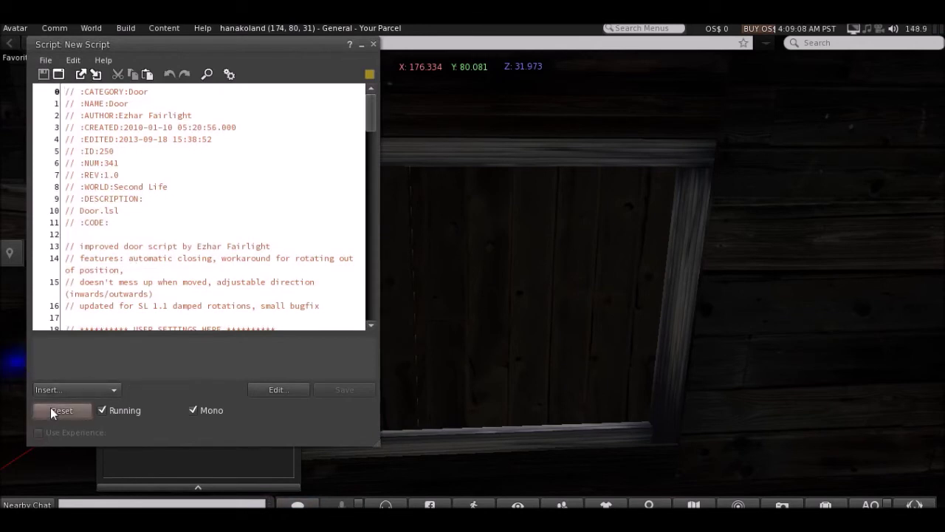
left_click(373, 44)
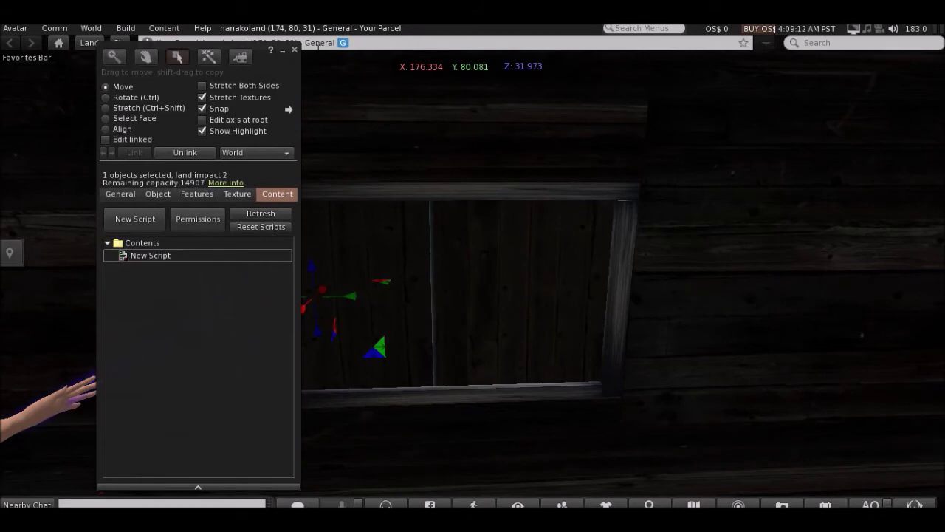
left_click(294, 49)
Step: Test both window shutters from outside by touching each one to open it and again to close it
left_click_drag(433, 331, 473, 274, "alt")
left_click(503, 264)
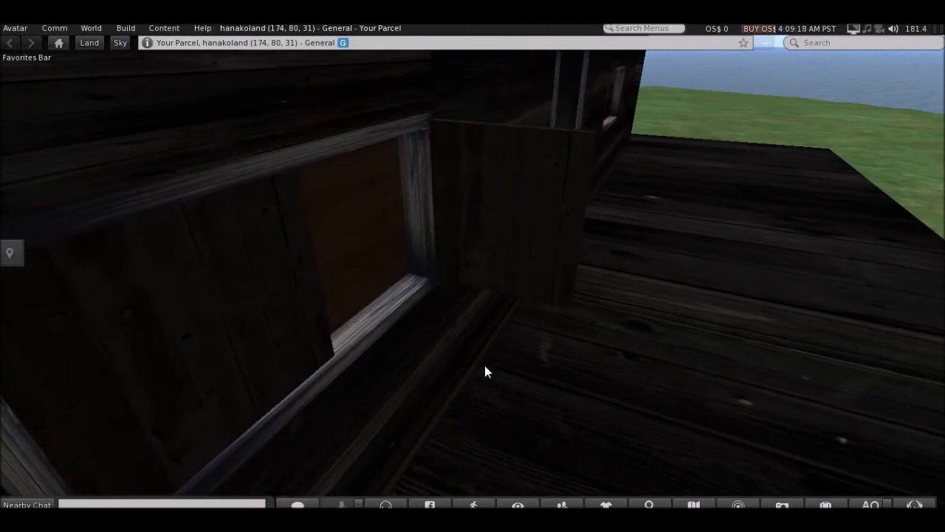
left_click(298, 310)
left_click(498, 209)
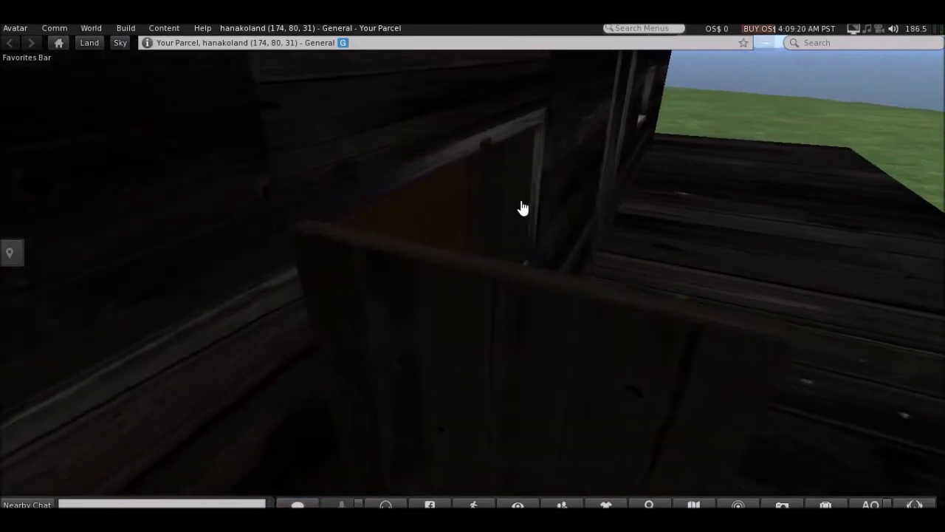
left_click(559, 279)
Step: Test opening and closing both shutters again while viewing the whole window wall from the porch
left_click_drag(559, 282, 473, 274, "alt")
scroll(481, 279, "down", 3)
left_click_drag(304, 179, 473, 276, "alt")
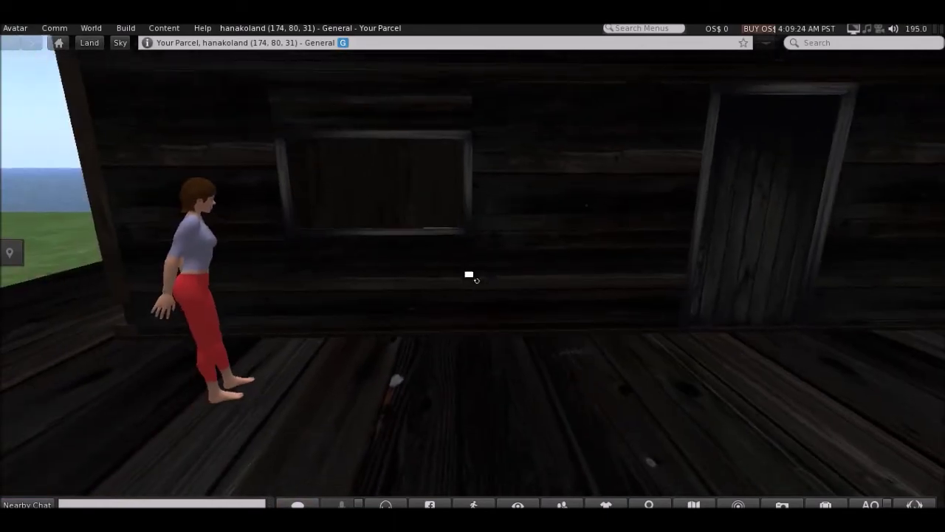
left_click(557, 301)
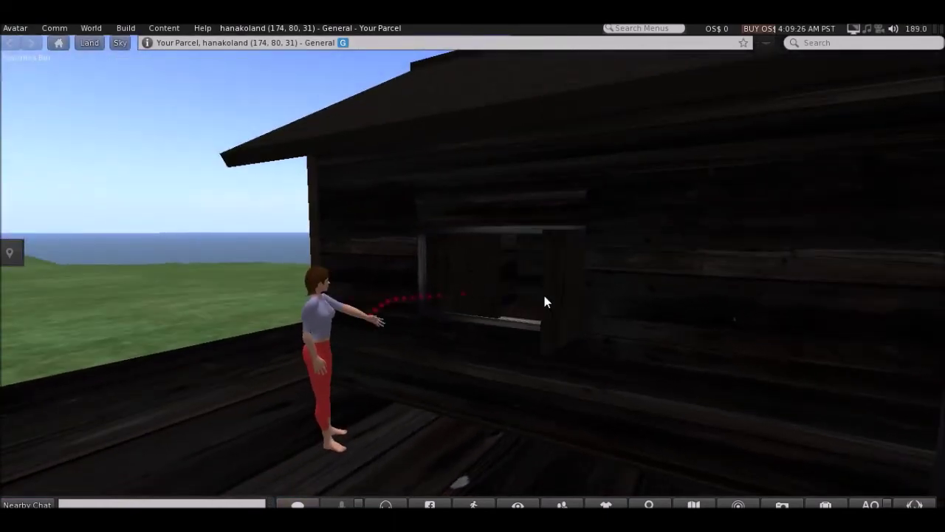
left_click(476, 289, "alt")
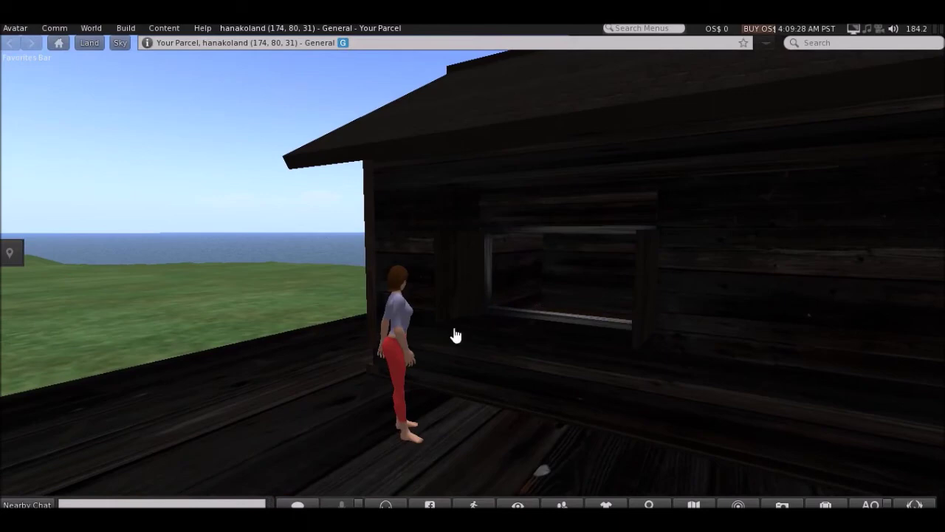
left_click(470, 288, "alt")
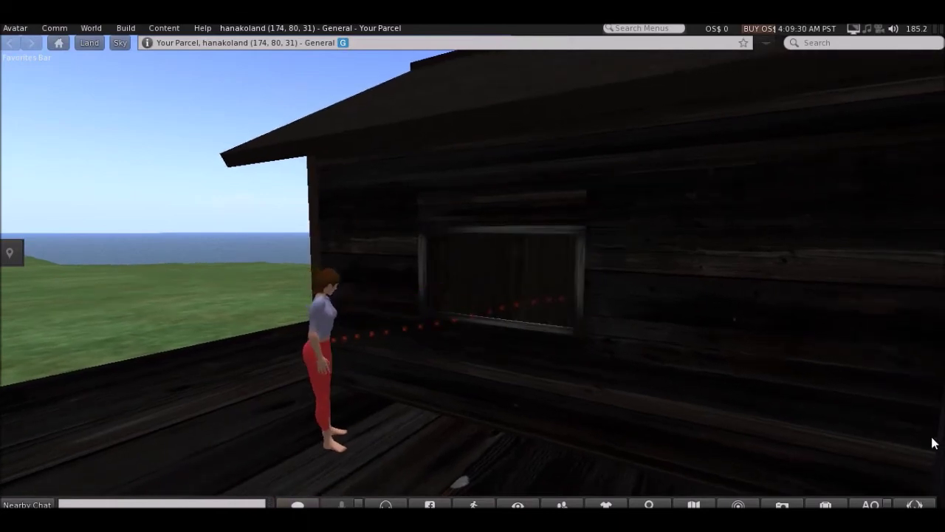
Step: Walk the avatar along the porch to the cabin door, open the door and go inside
key("Right")
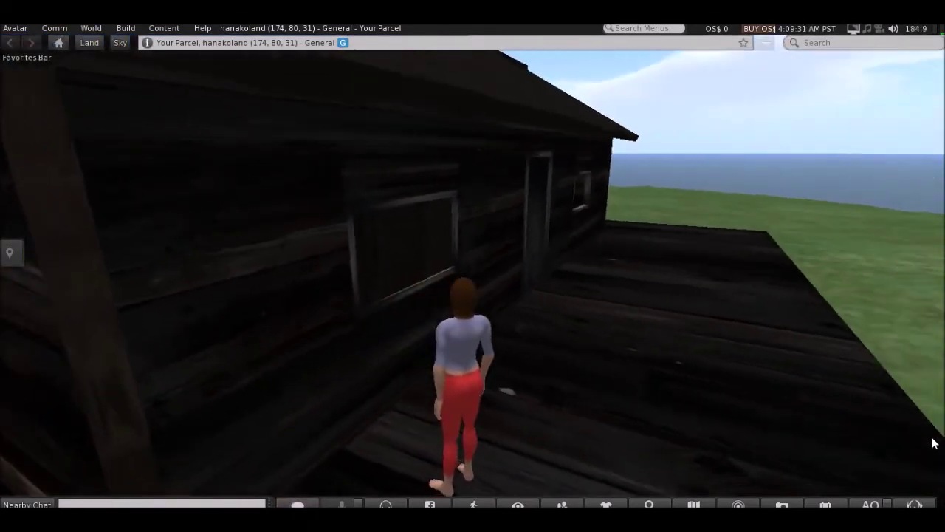
key("Up")
key("Left")
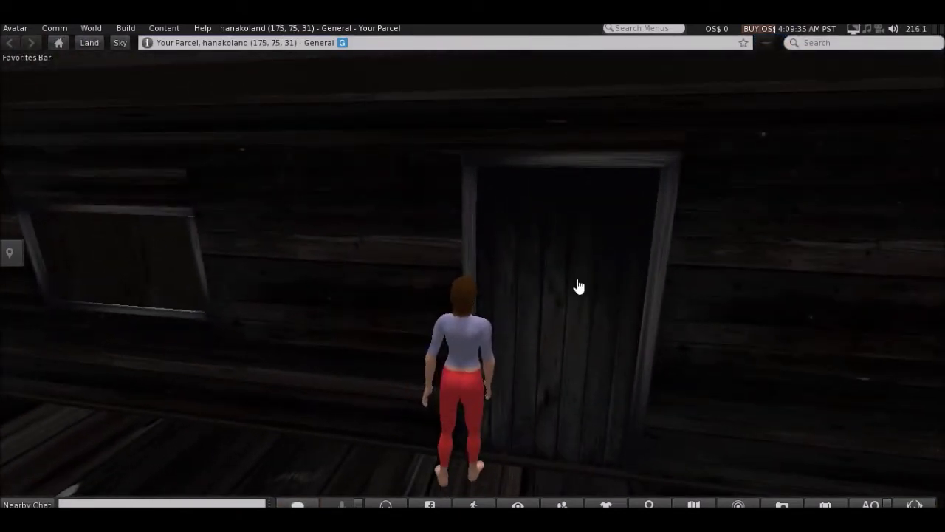
left_click(578, 285)
key("Up")
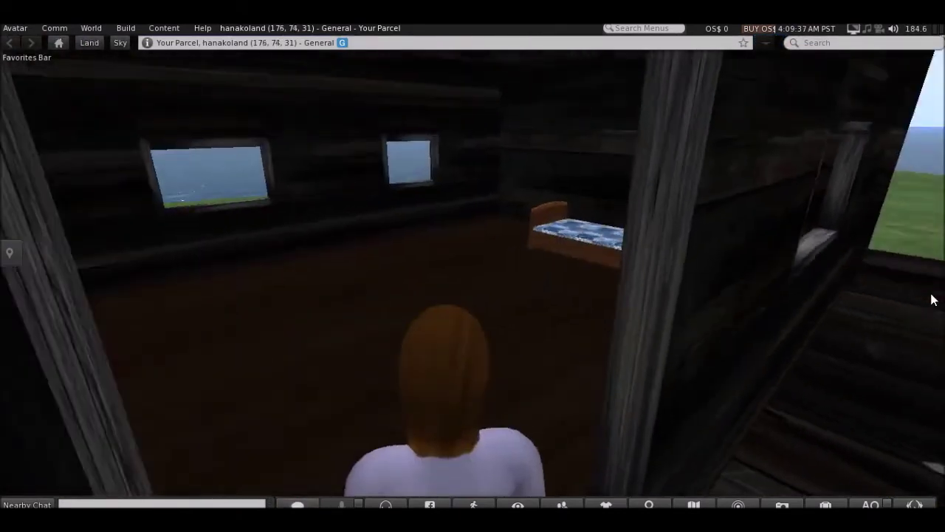
Step: Walk the avatar to the shuttered window inside the cabin and test opening and closing both shutters
key("Up")
key("Left")
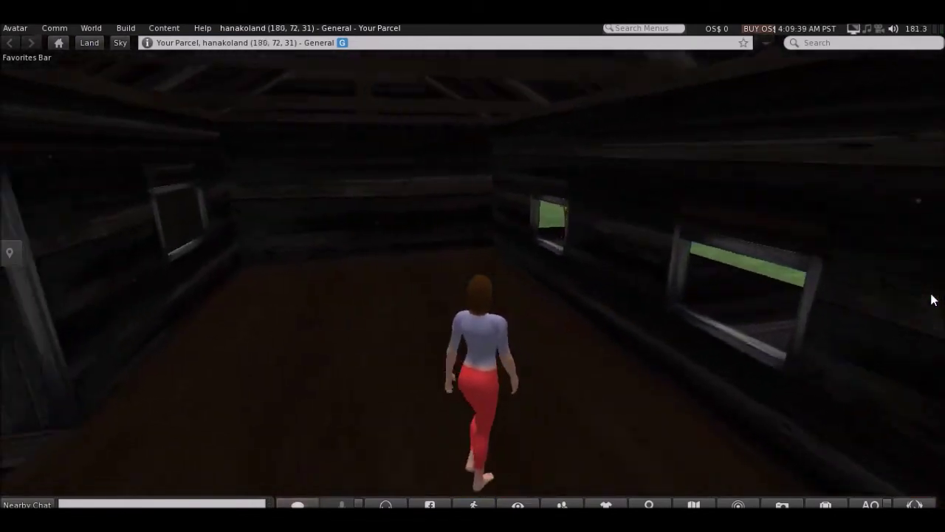
key("Up")
key("Left")
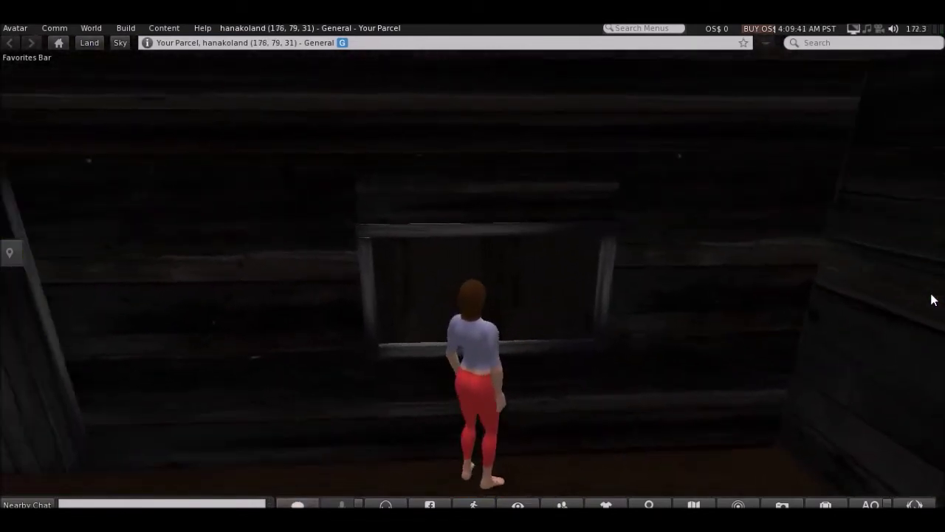
left_click(547, 320)
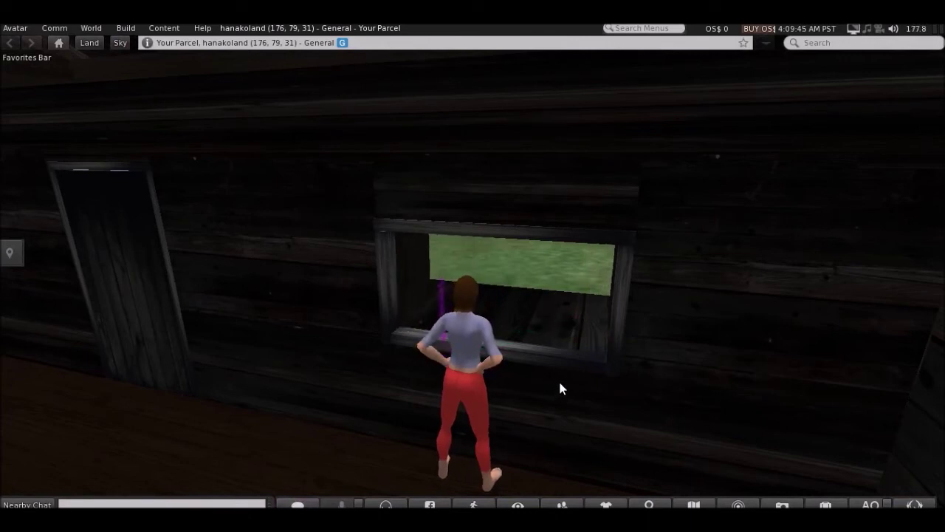
left_click_drag(540, 377, 472, 274, "ctrl+alt")
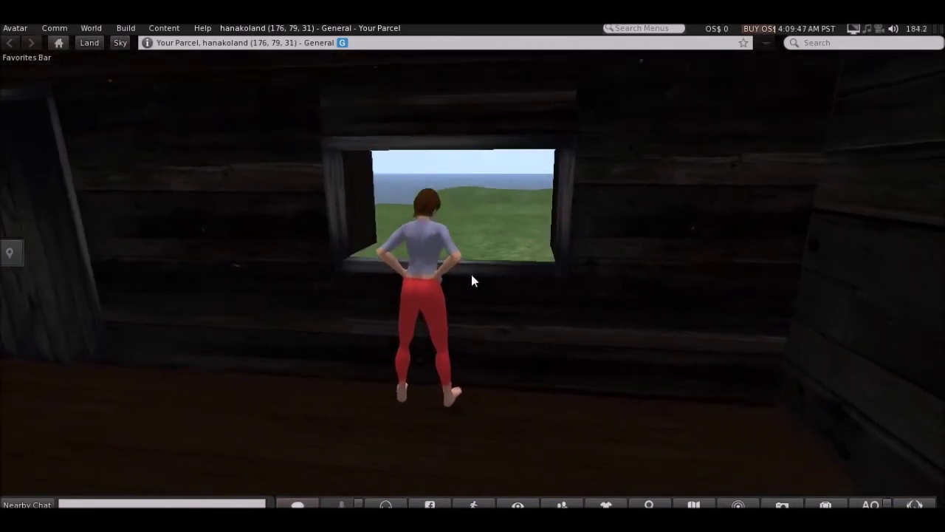
left_click(481, 248)
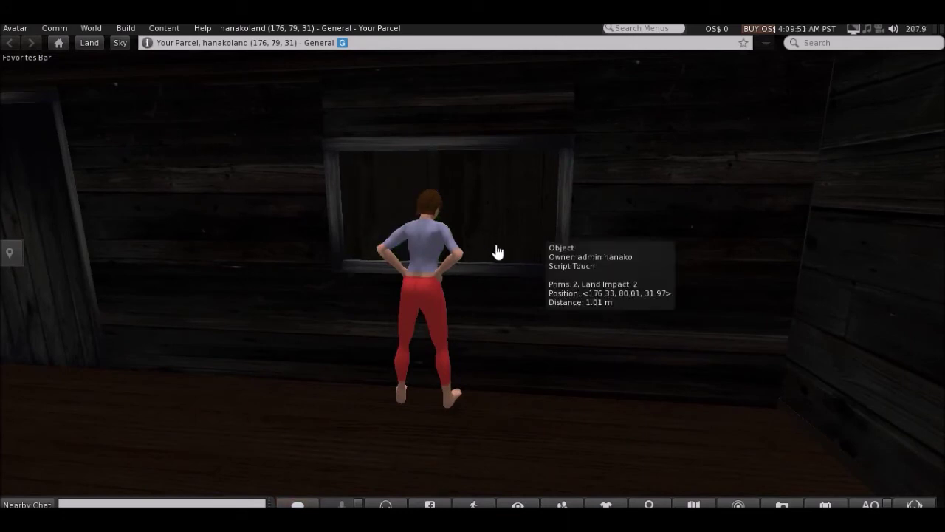
Step: Touch the window's right shutter from inside the cabin and open the door script in its contents for editing
left_click(500, 200)
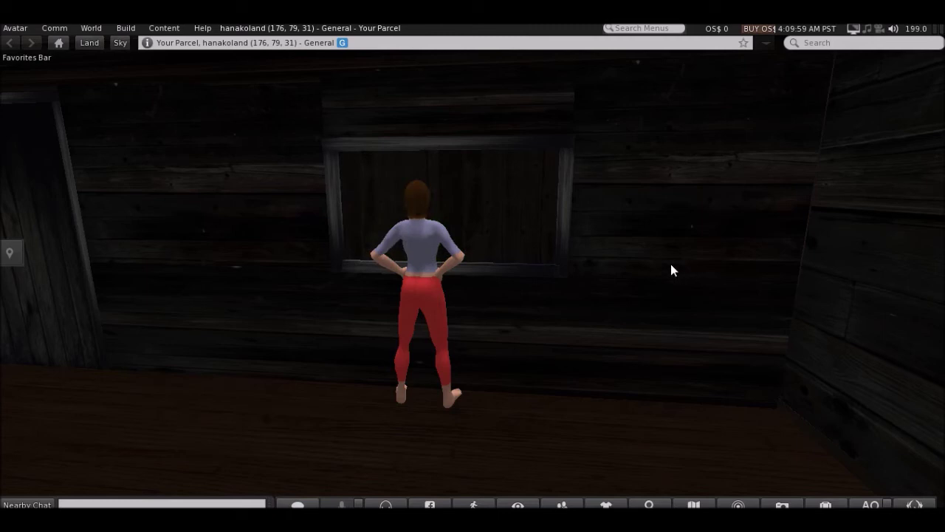
right_click(535, 221)
left_click(566, 259)
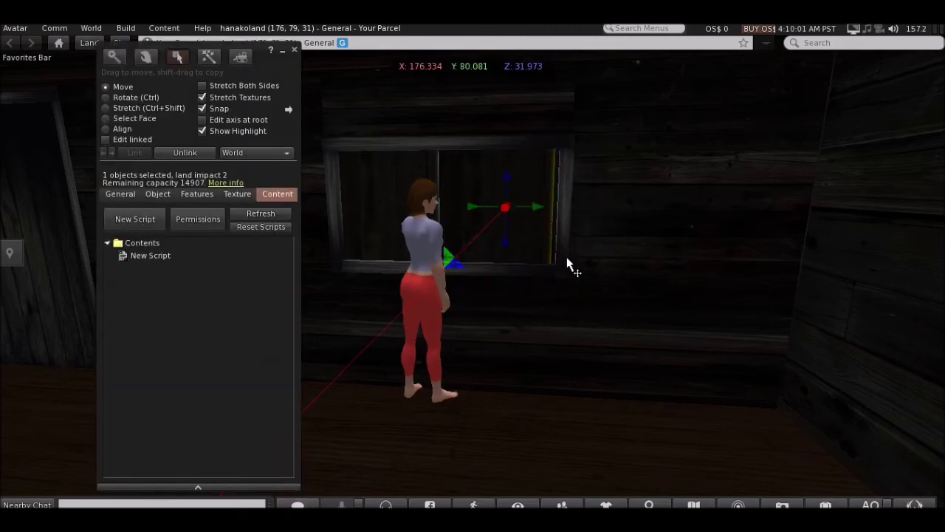
double_click(143, 252)
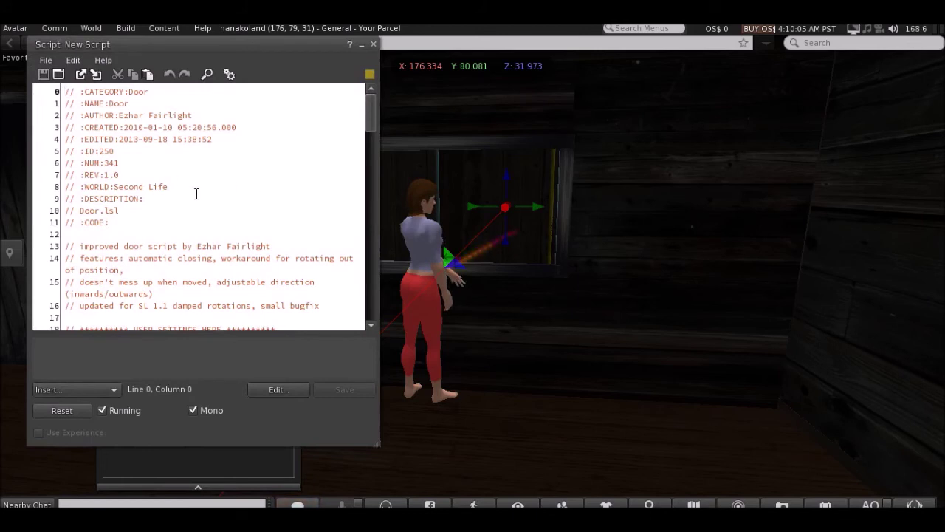
Step: Set TIMER_CLOSE to 0 in the user settings of the right shutter's door script to disable automatic closing
scroll(258, 186, "down", 1)
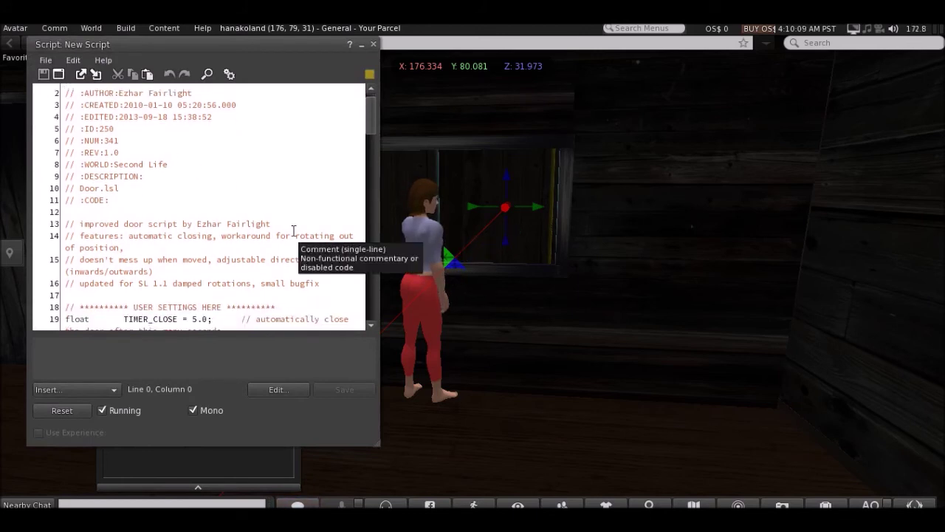
scroll(293, 231, "down", 1)
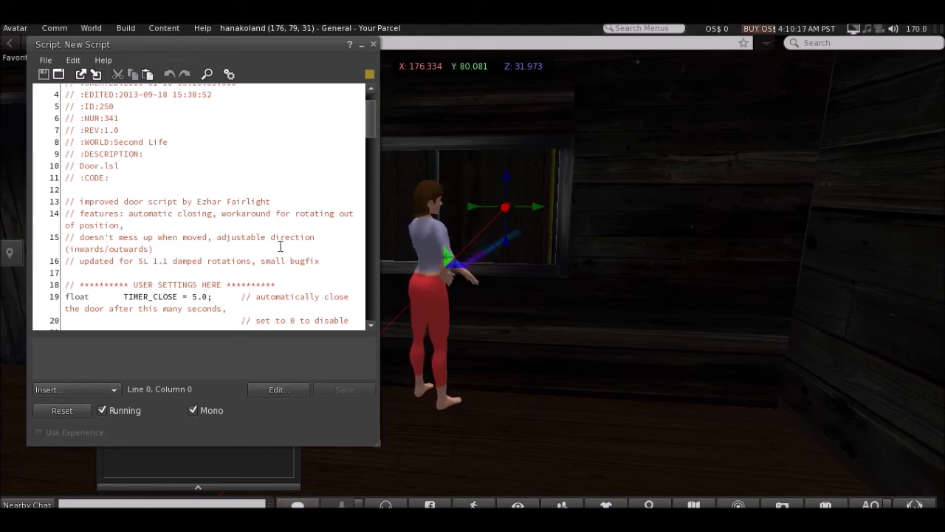
scroll(280, 246, "down", 1)
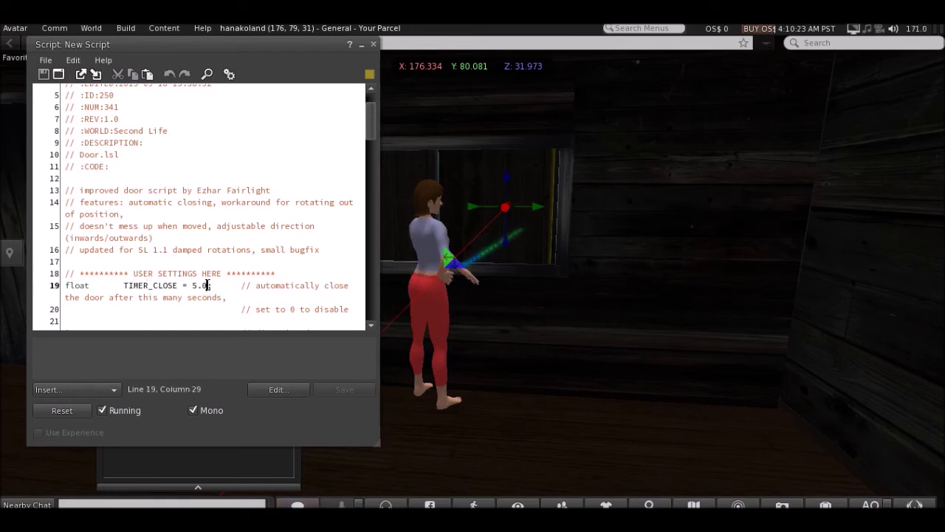
key("BackSpace")
key("BackSpace")
key("BackSpace")
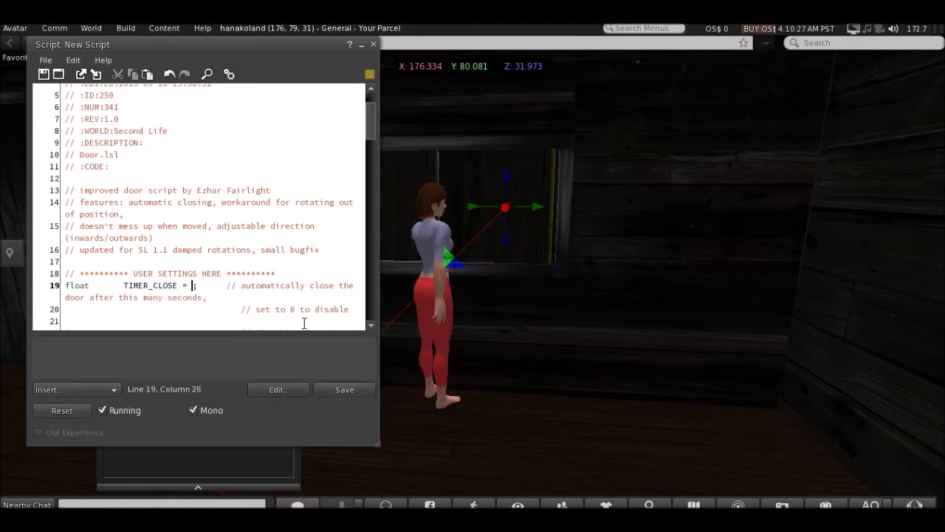
type("0")
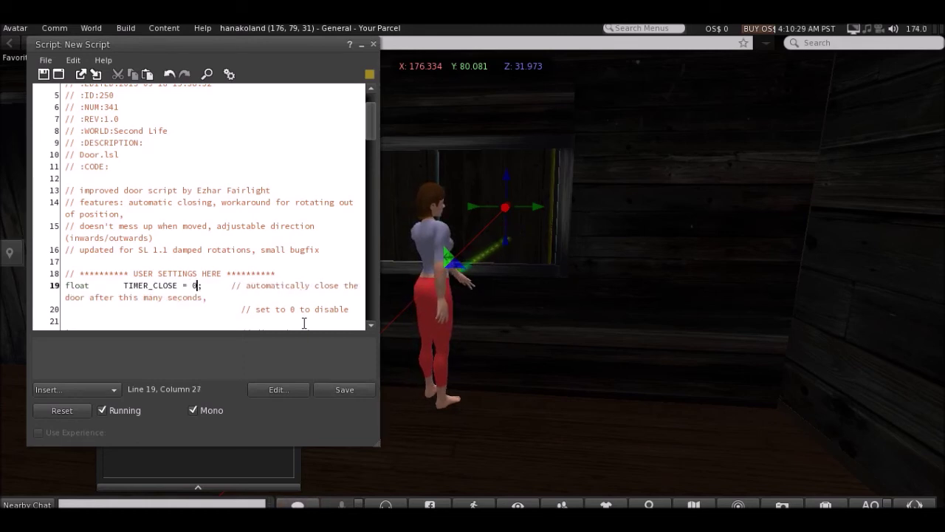